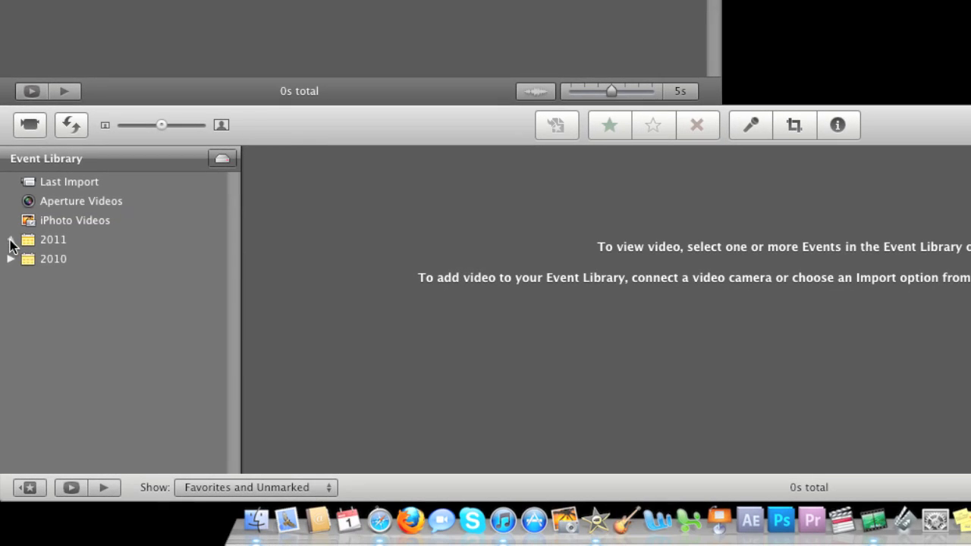
# Browse the 2011 Sample Footage and 2010 duel and muzzle flash clips, then collapse both event folders
pyautogui.click(18, 222)
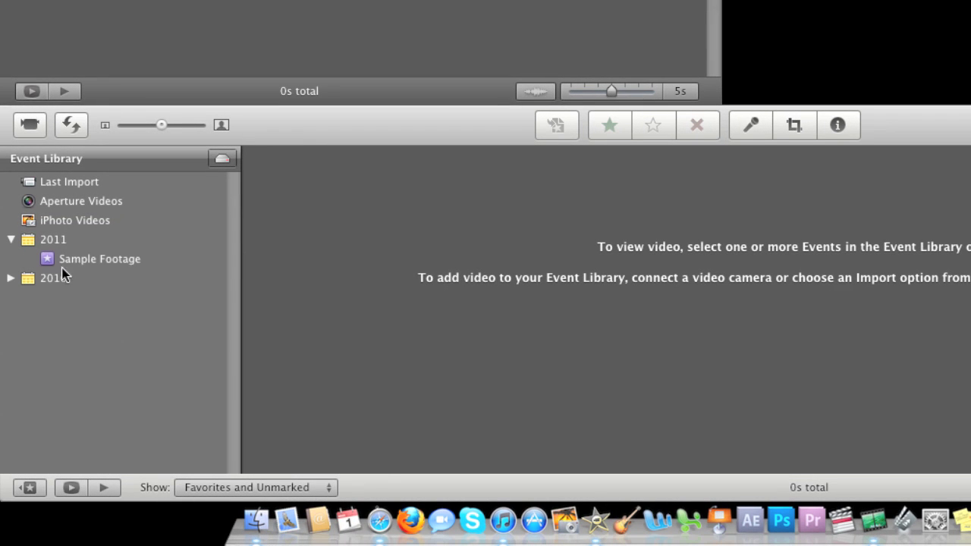
pyautogui.click(86, 259)
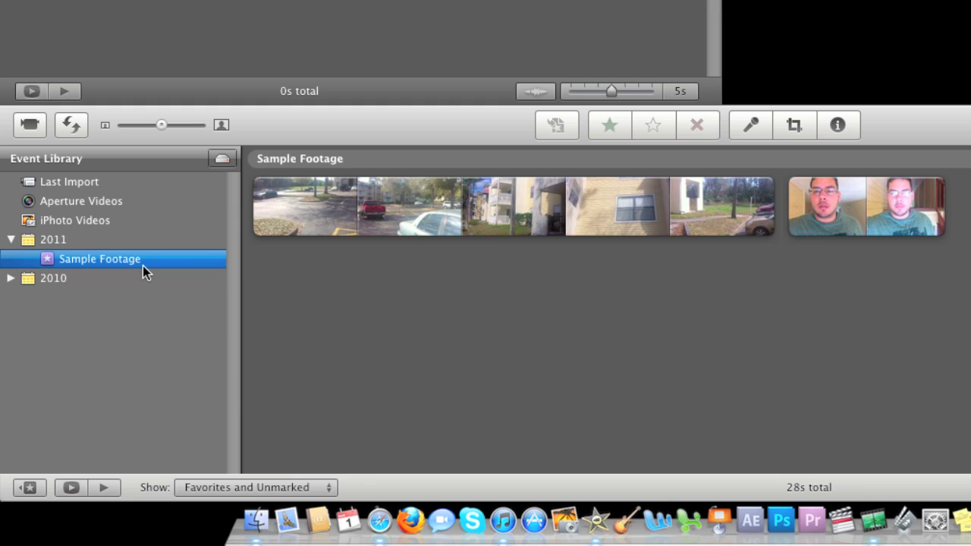
pyautogui.click(10, 278)
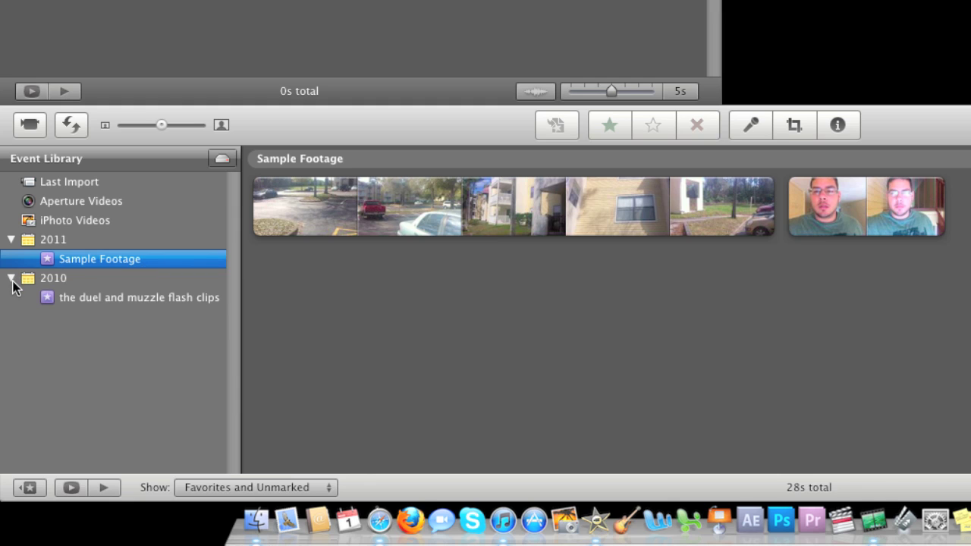
pyautogui.click(61, 296)
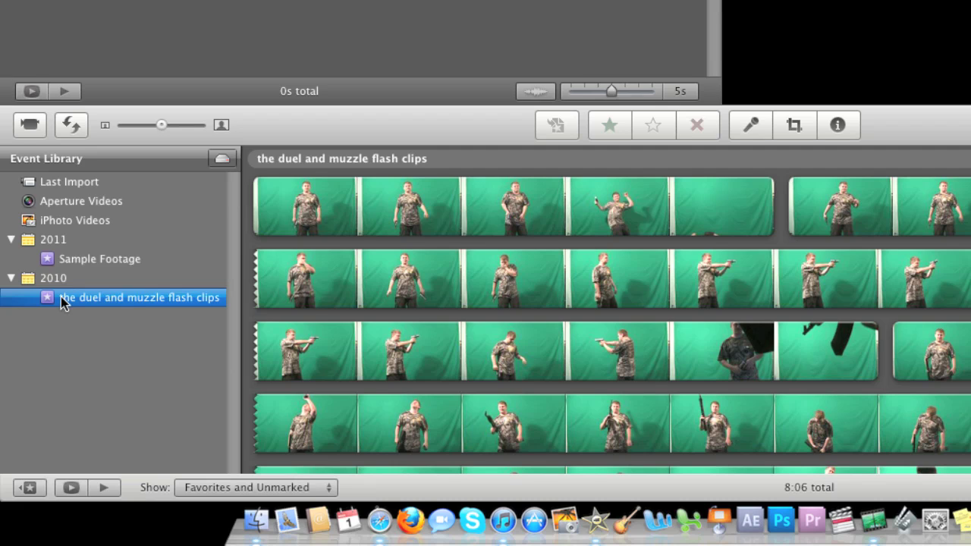
pyautogui.click(11, 277)
pyautogui.click(10, 238)
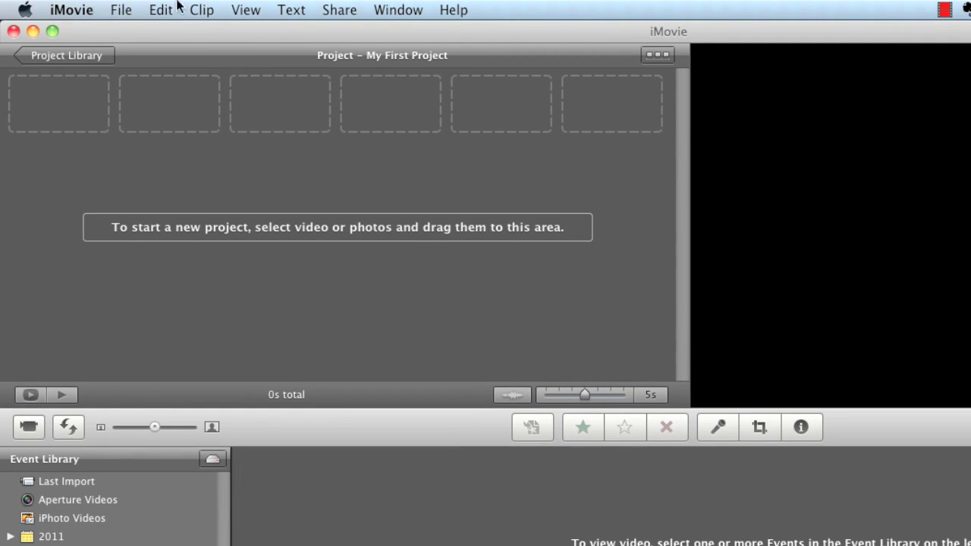
# Look over the iMovie application menu, then start a movie import and cancel it without importing footage
pyautogui.click(90, 6)
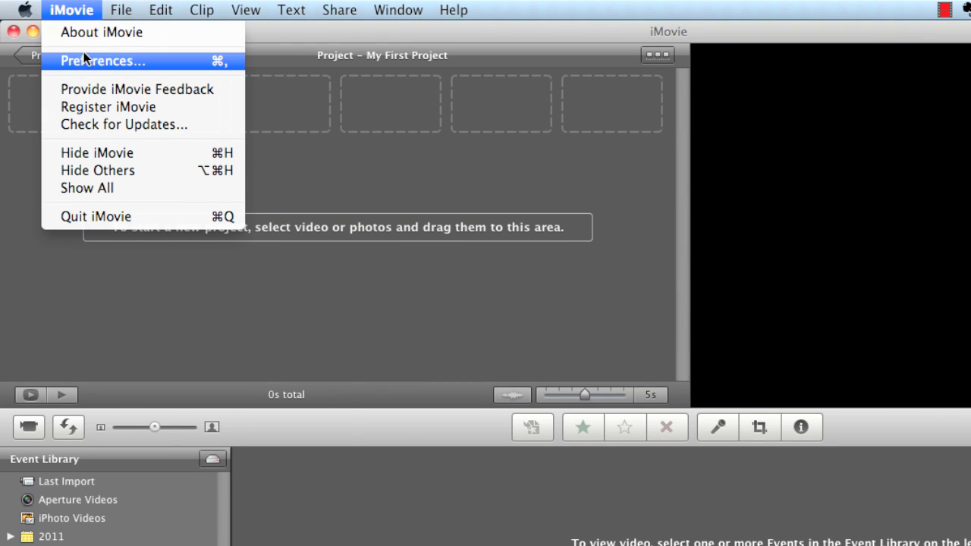
pyautogui.moveTo(121, 10)
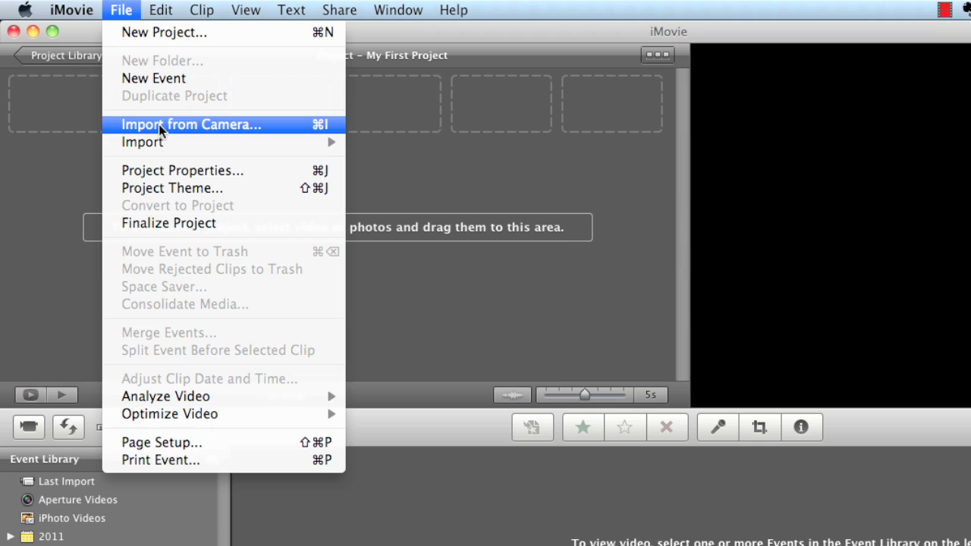
pyautogui.moveTo(159, 137)
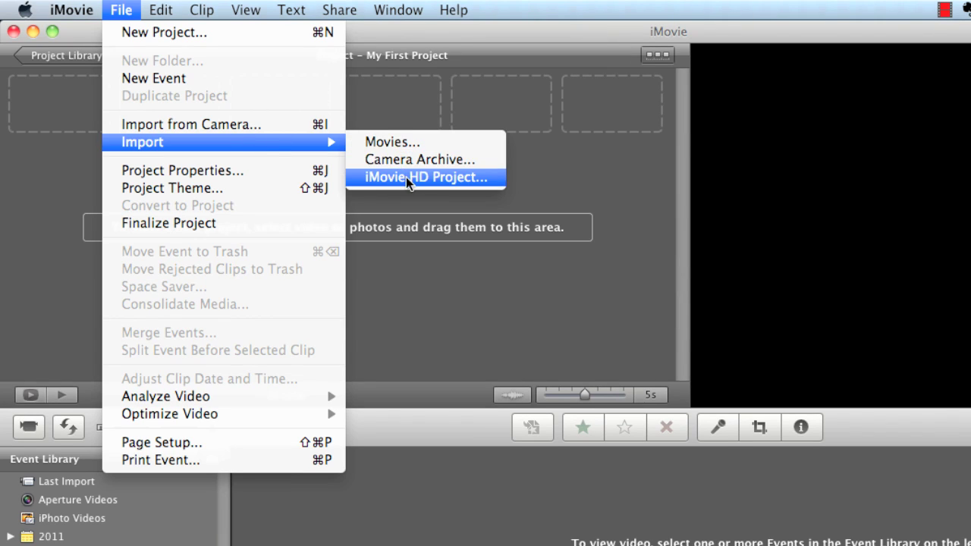
pyautogui.click(383, 142)
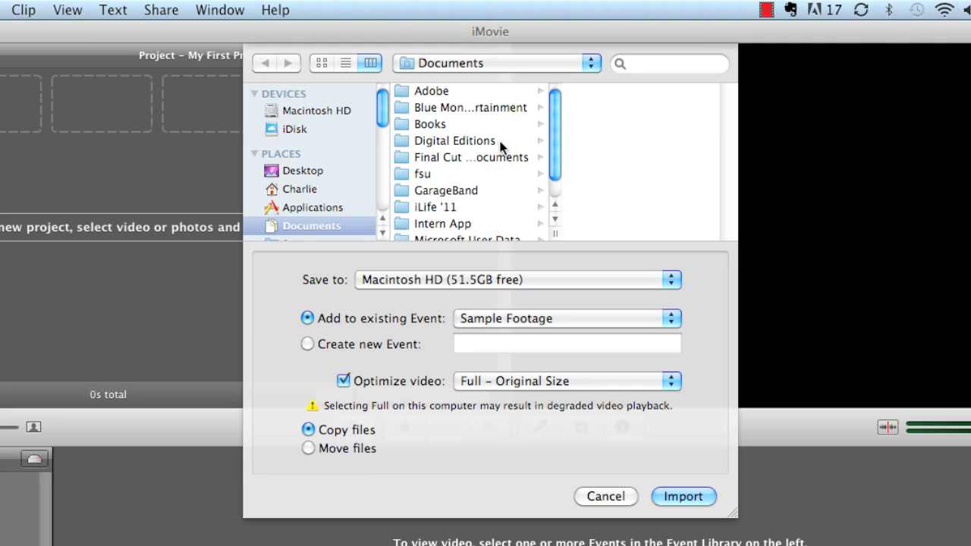
pyautogui.scroll(-1, 472, 114)
pyautogui.scroll(-1, 475, 130)
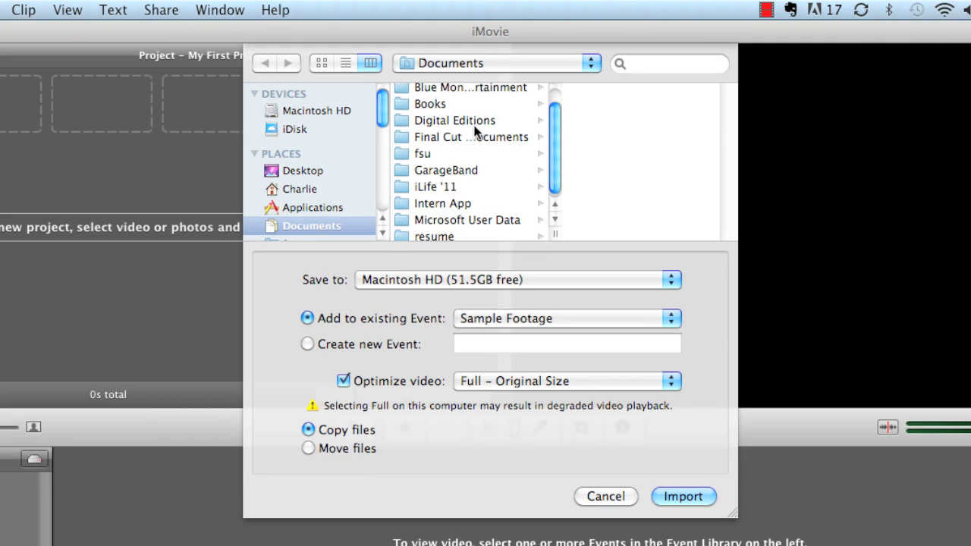
pyautogui.scroll(2, 474, 128)
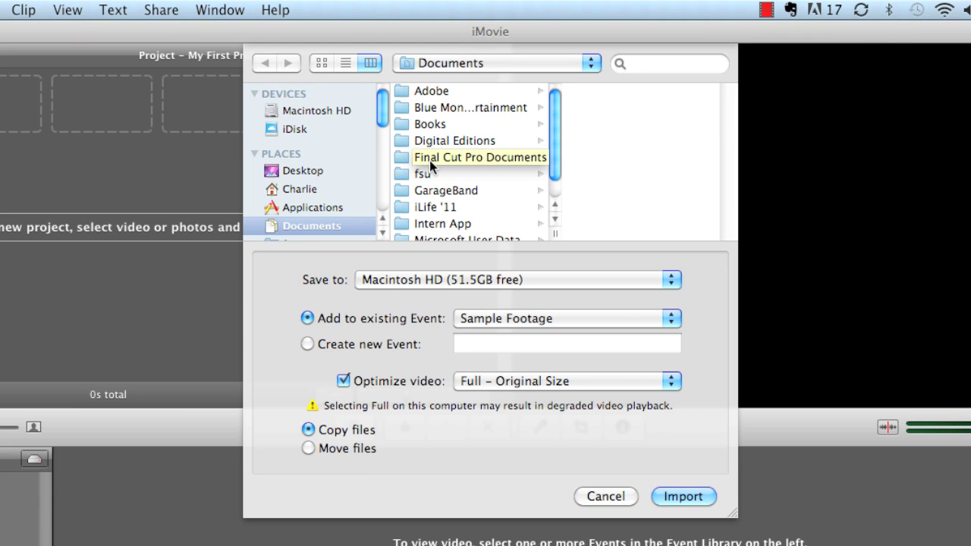
pyautogui.click(591, 497)
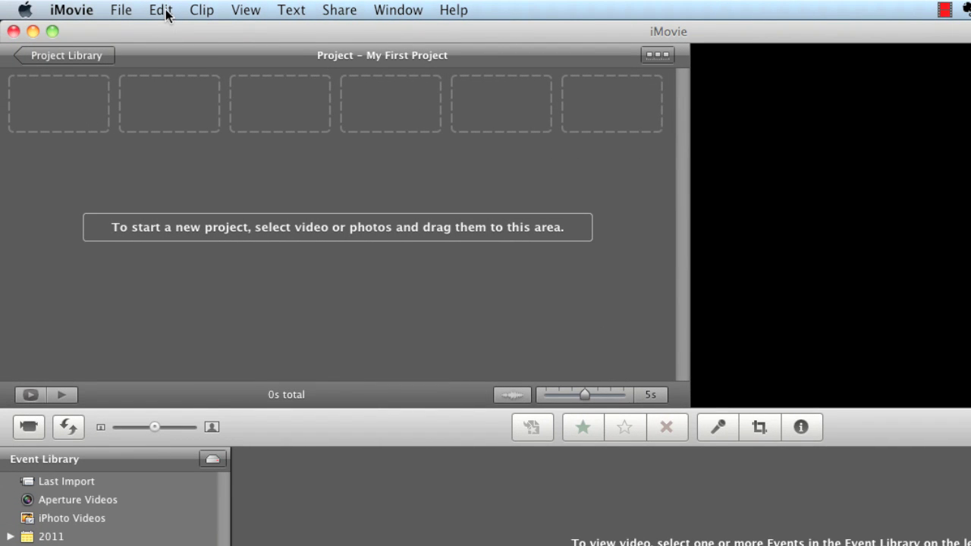
# Review the Edit menu submenus, then show the Clip menu's Slow Motion, Fast Forward, Instant Replay and Fade to options
pyautogui.click(167, 15)
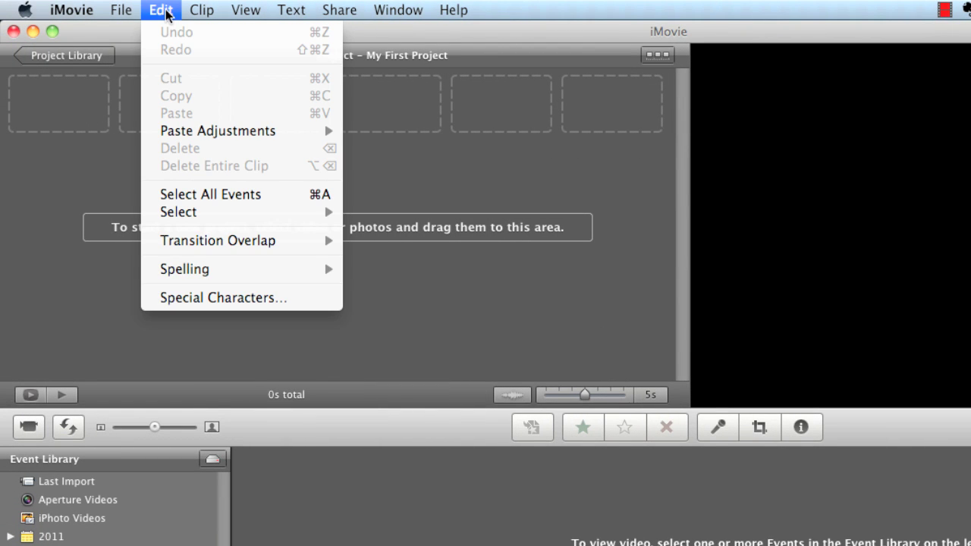
pyautogui.moveTo(219, 243)
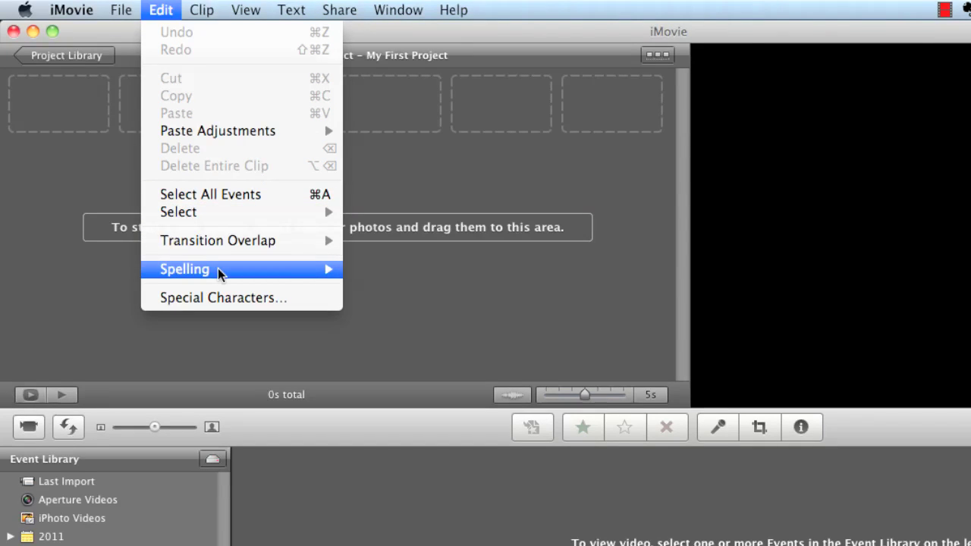
pyautogui.moveTo(221, 273)
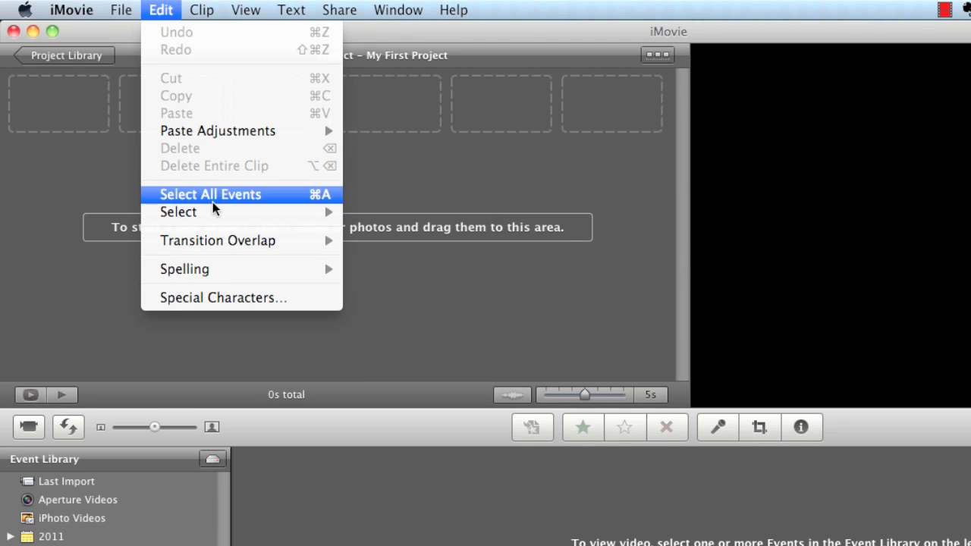
pyautogui.moveTo(201, 10)
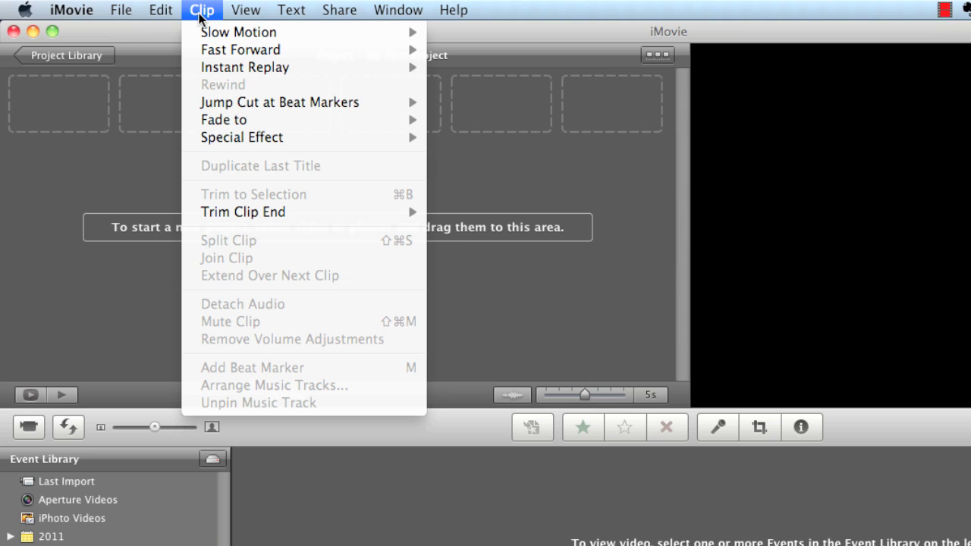
pyautogui.moveTo(205, 32)
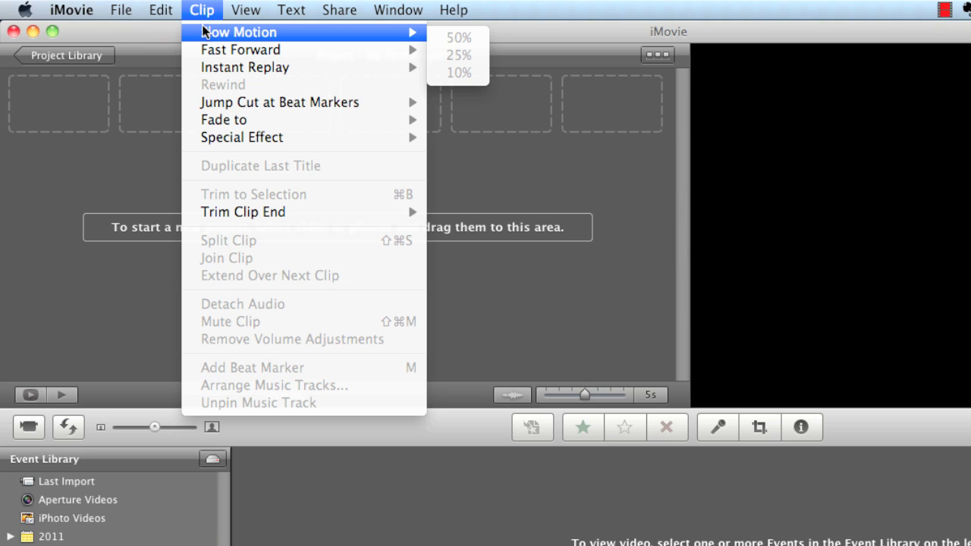
pyautogui.moveTo(237, 106)
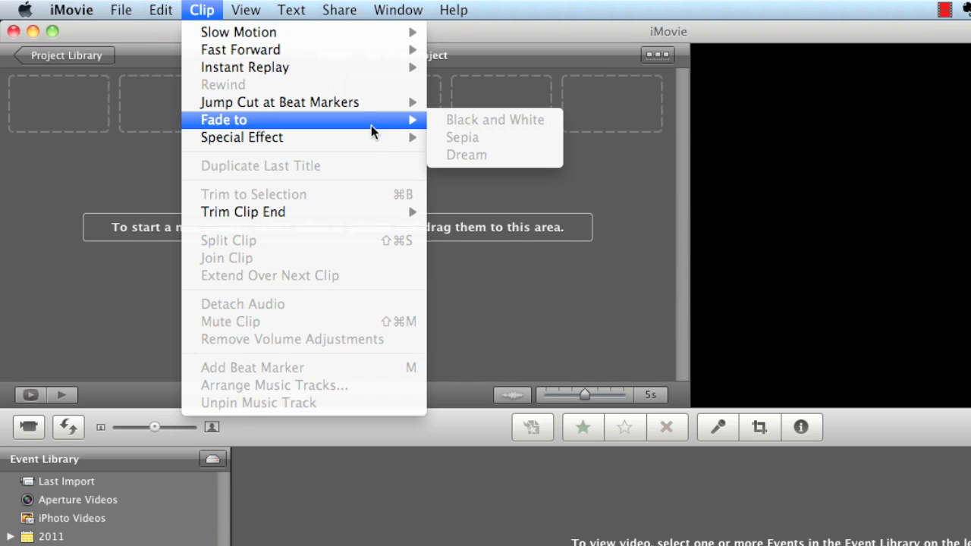
pyautogui.moveTo(371, 138)
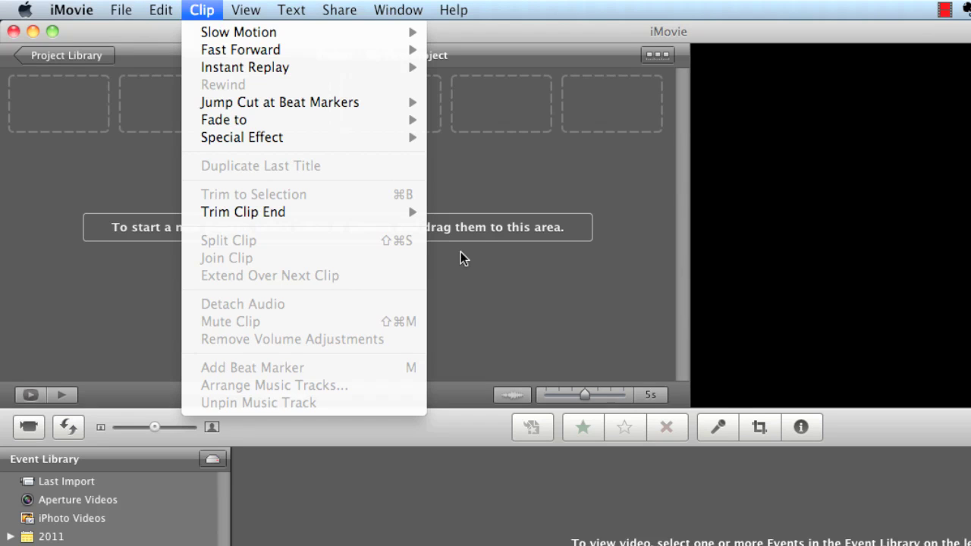
# Look over the View menu's clip filtering, event grouping and playback commands
pyautogui.moveTo(246, 12)
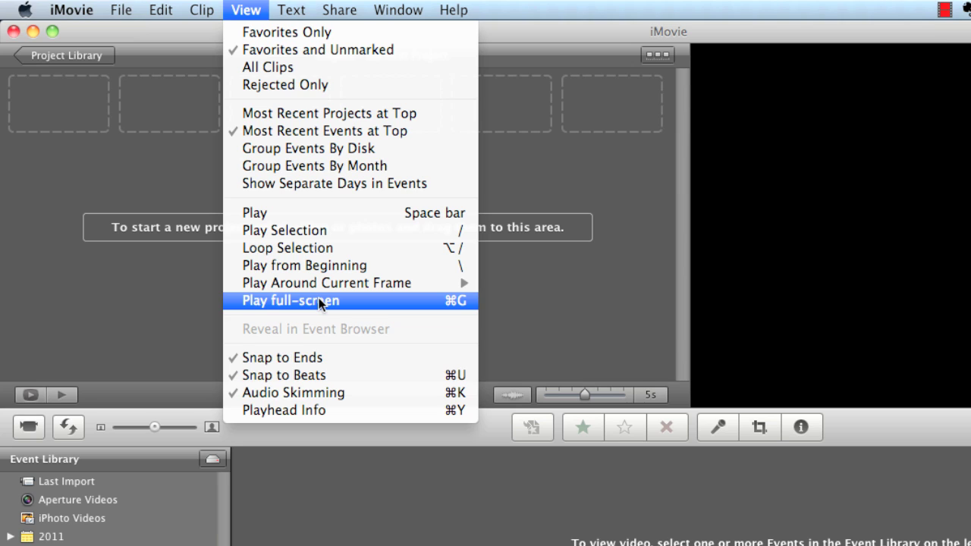
pyautogui.click(324, 164)
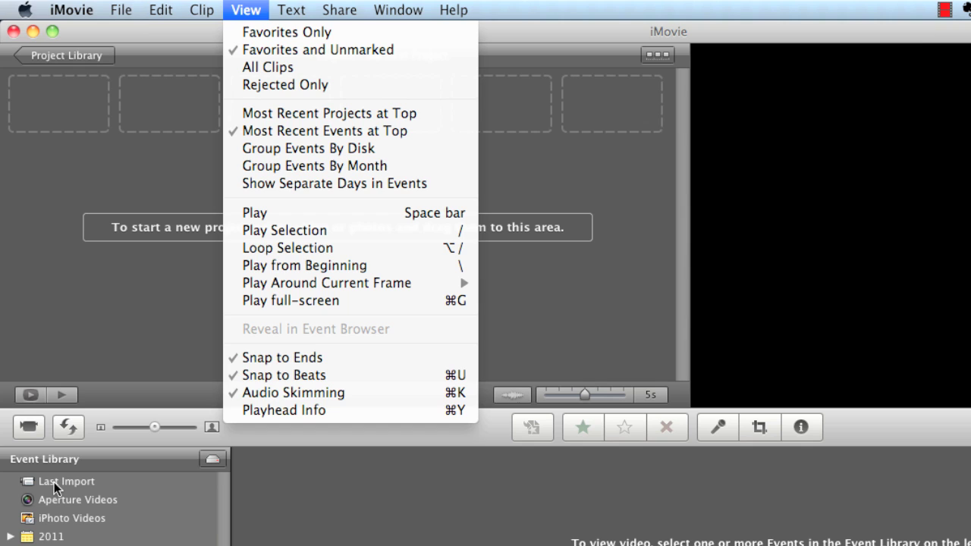
pyautogui.moveTo(286, 8)
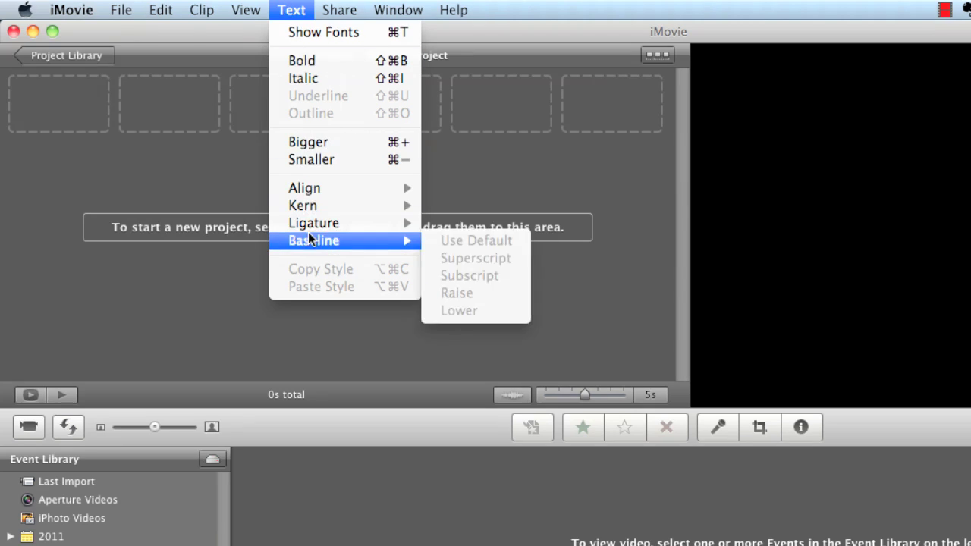
# Show the Text menu's Ligature and Baseline submenus
pyautogui.moveTo(310, 227)
pyautogui.moveTo(316, 245)
pyautogui.moveTo(332, 12)
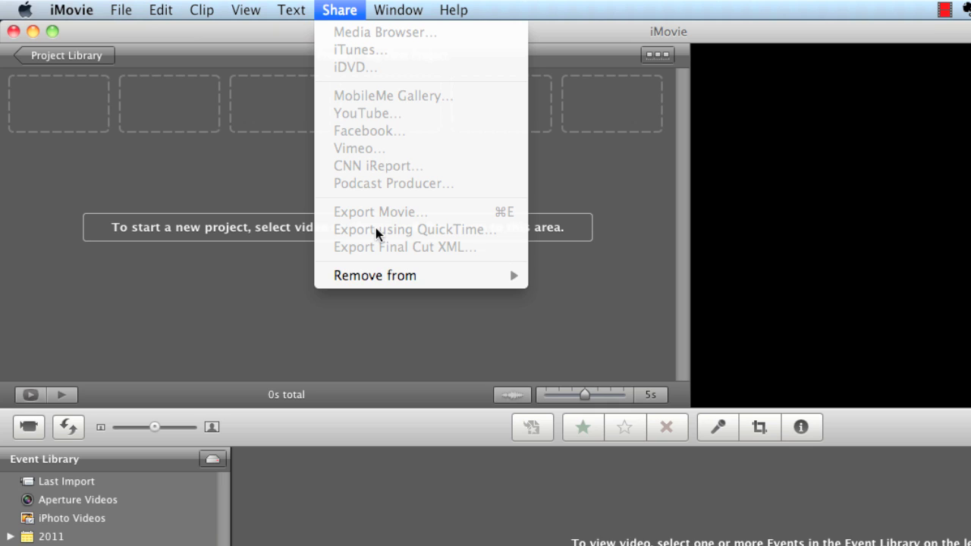
# Go from the Share menu's YouTube, Facebook and Export options over to the Window menu
pyautogui.moveTo(398, 11)
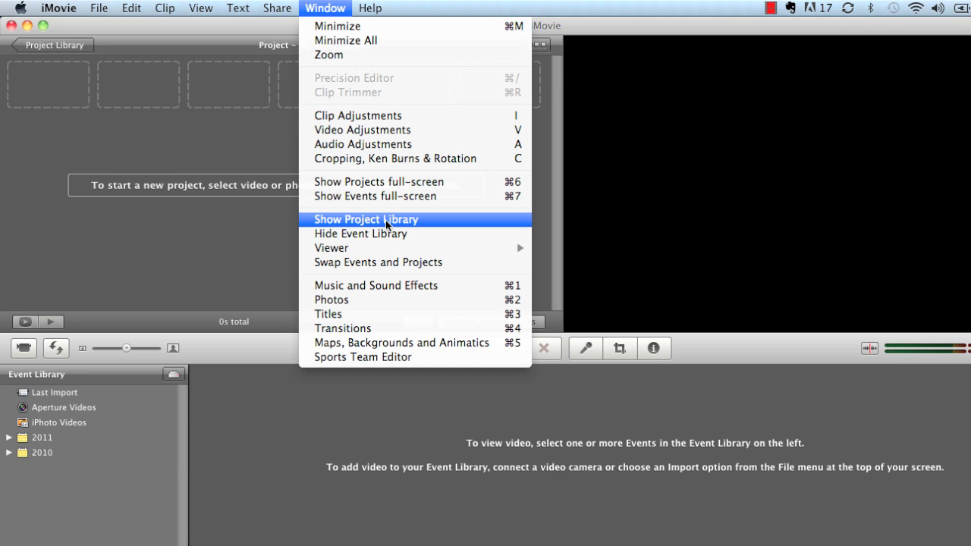
pyautogui.click(387, 233)
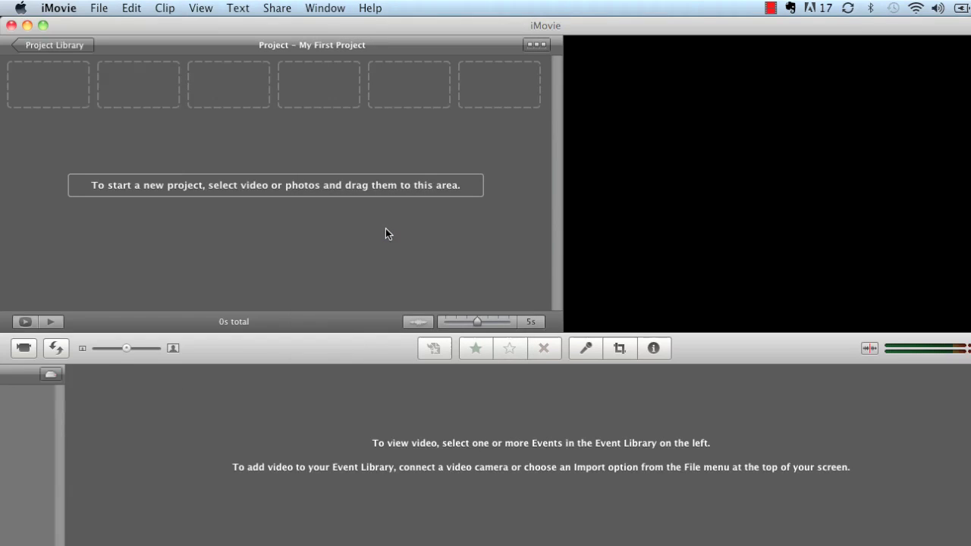
pyautogui.click(326, 8)
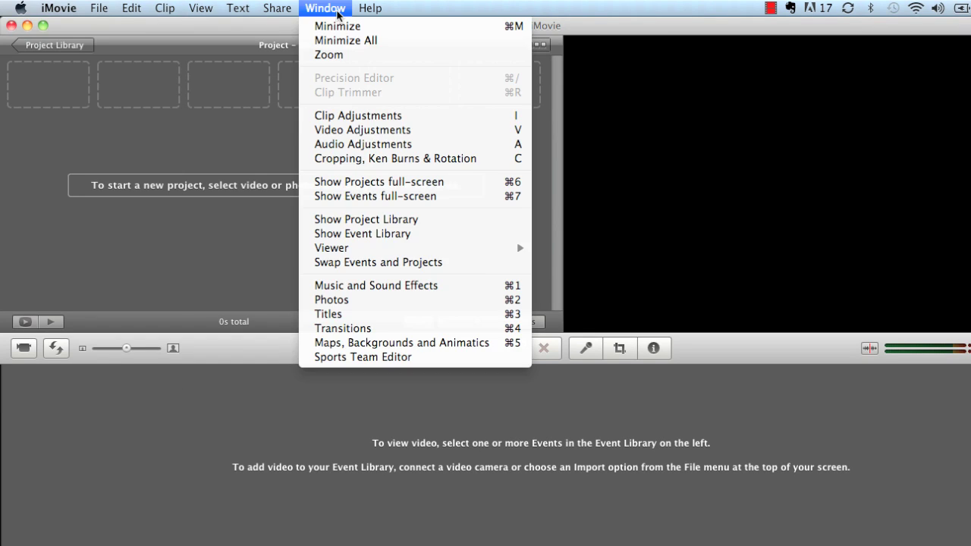
pyautogui.click(373, 235)
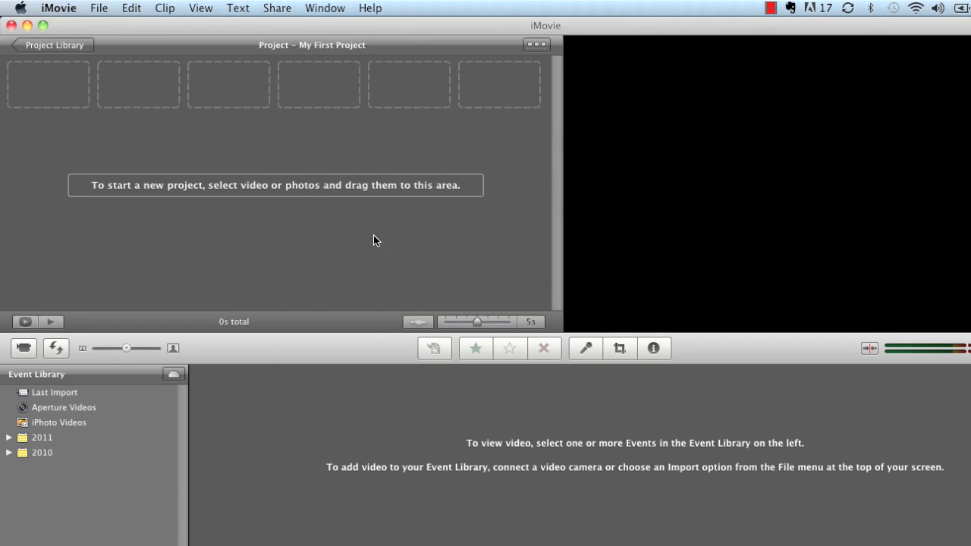
pyautogui.click(334, 8)
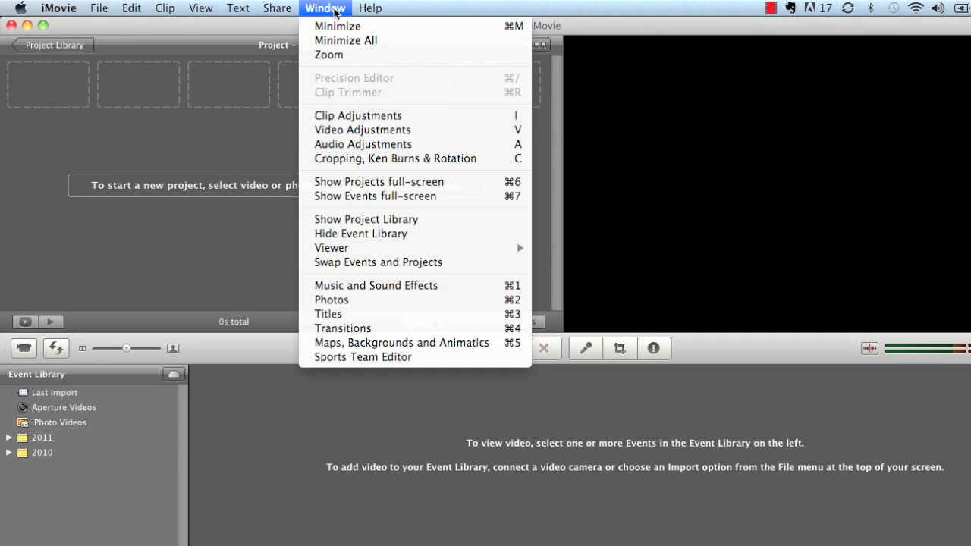
# Switch to the Project Library, briefly return to My First Project, then show the library again
pyautogui.click(350, 219)
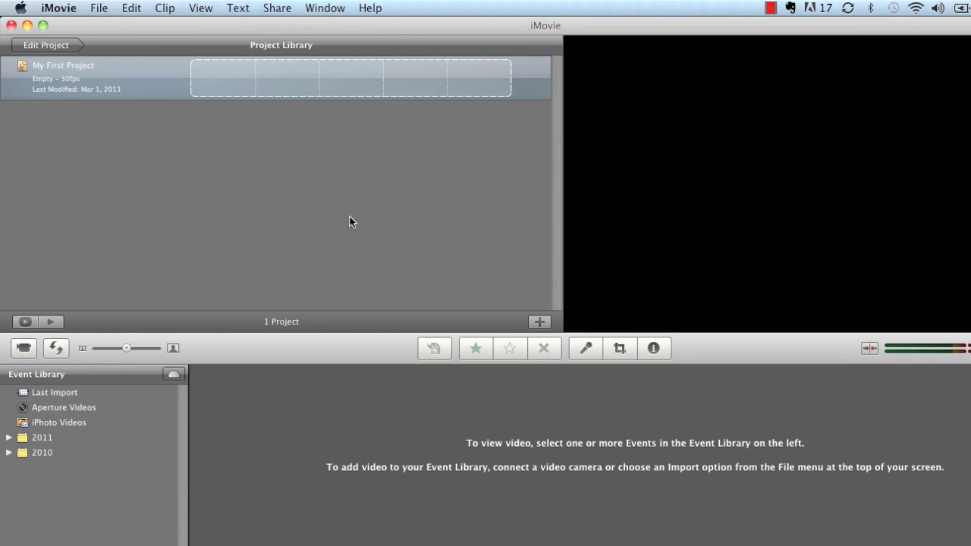
pyautogui.click(286, 8)
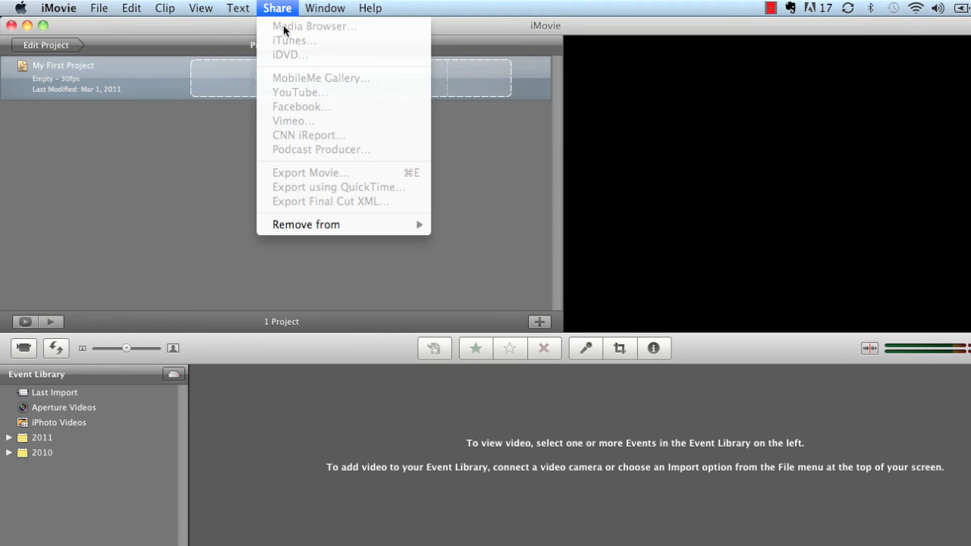
pyautogui.moveTo(307, 9)
pyautogui.click(363, 219)
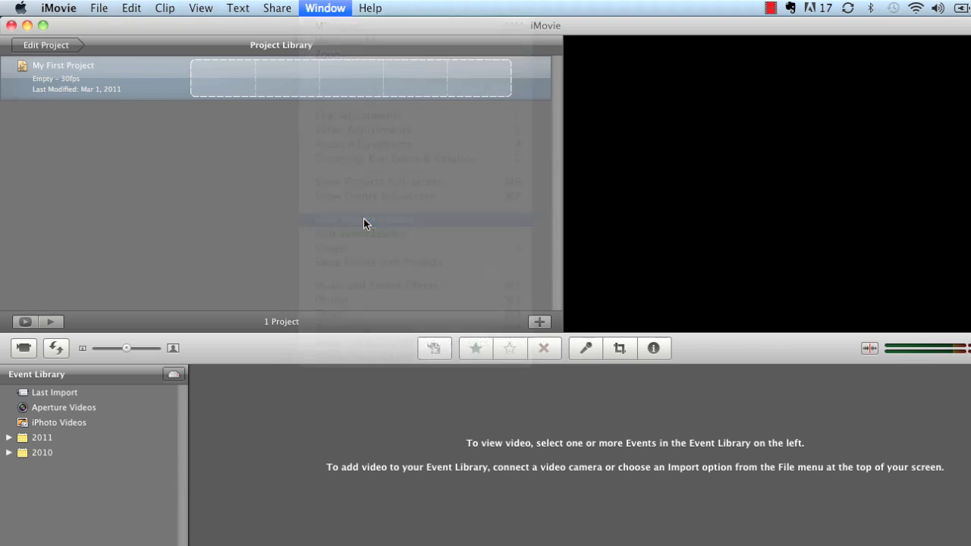
pyautogui.click(325, 8)
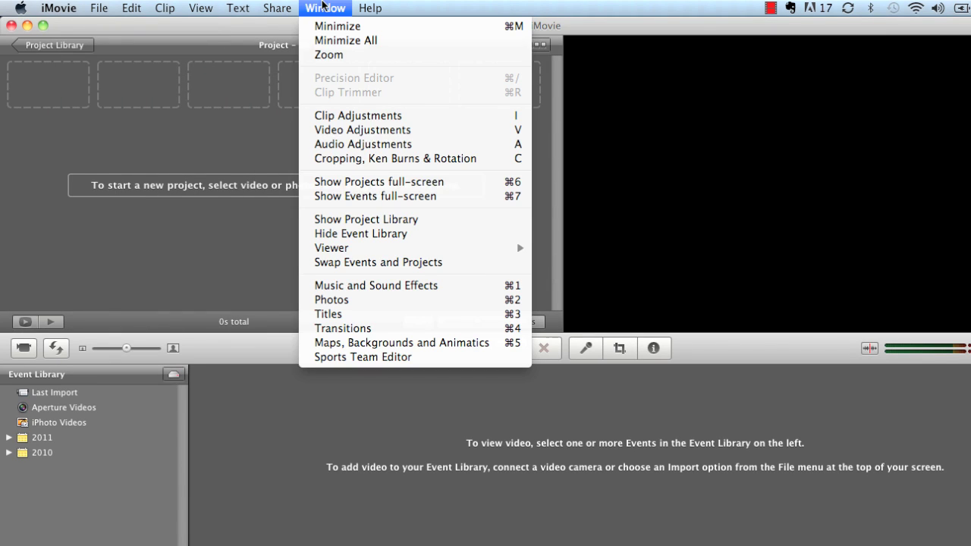
pyautogui.click(351, 220)
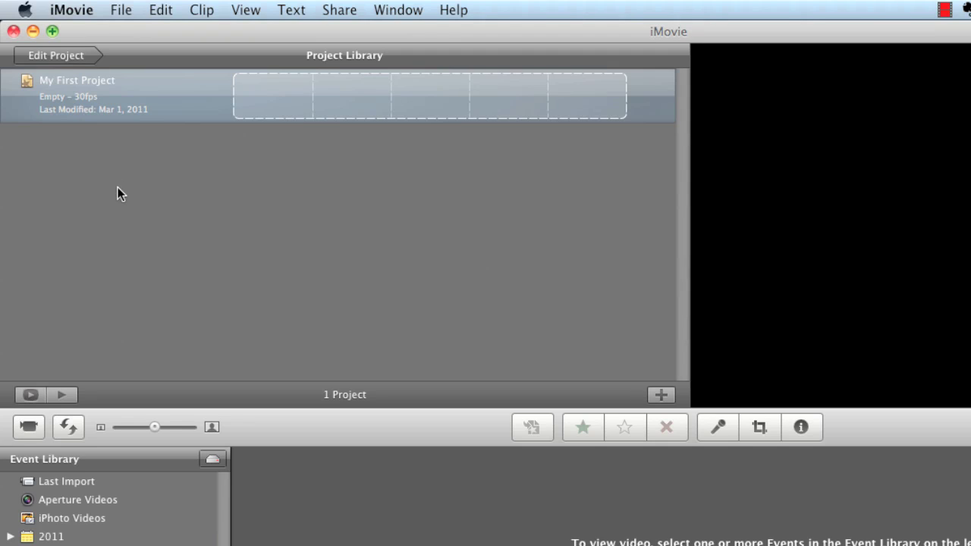
# Start a new project, preview the Photo Album and Bulletin Board themes, and scroll to Movie Trailers
pyautogui.click(657, 395)
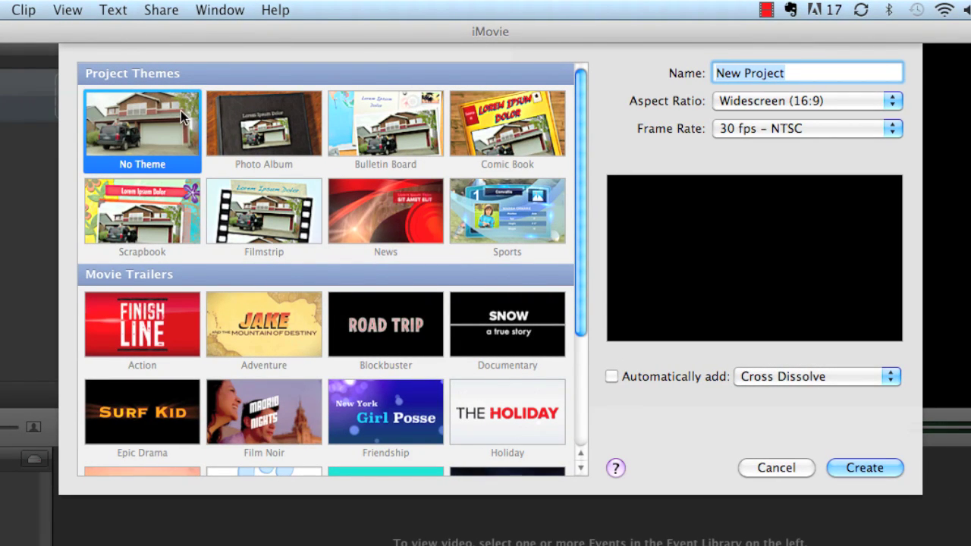
pyautogui.click(258, 121)
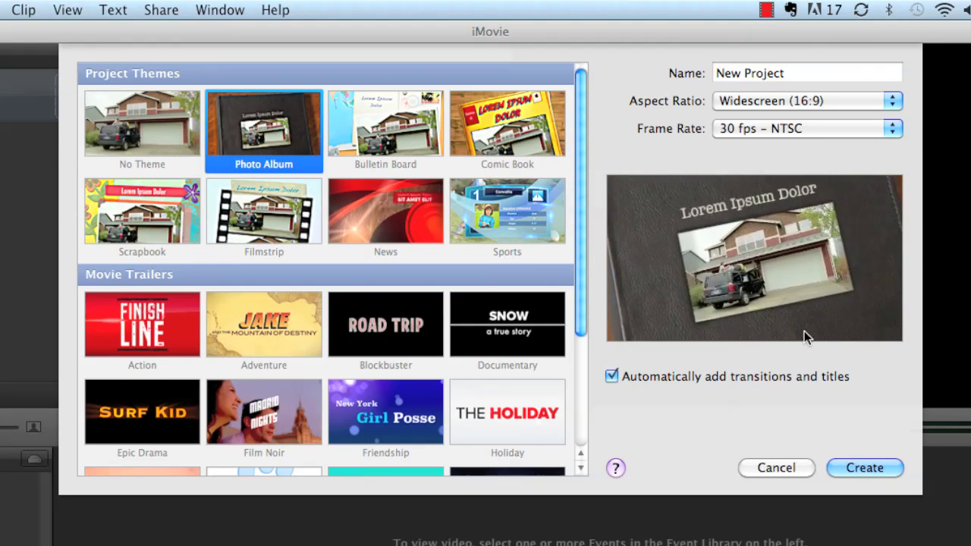
pyautogui.click(352, 118)
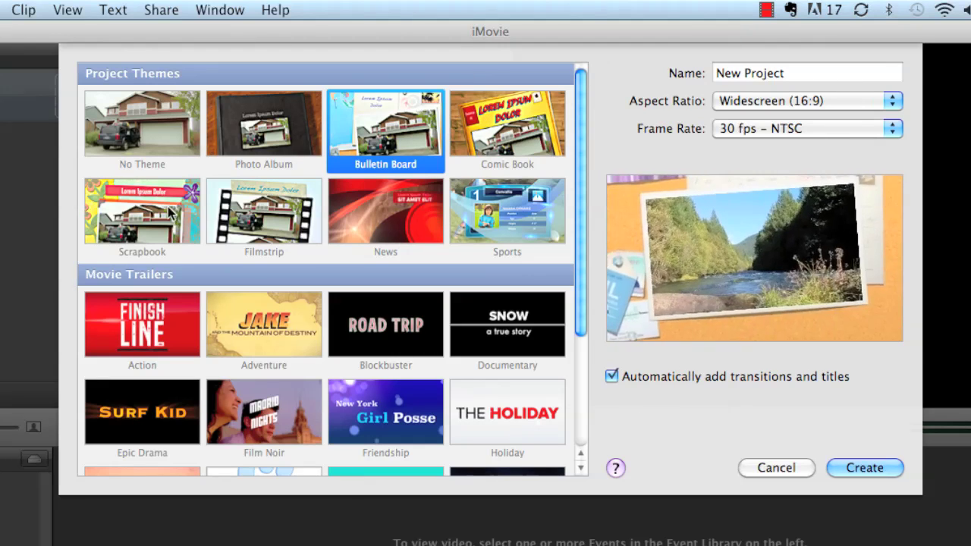
pyautogui.scroll(-2, 240, 210)
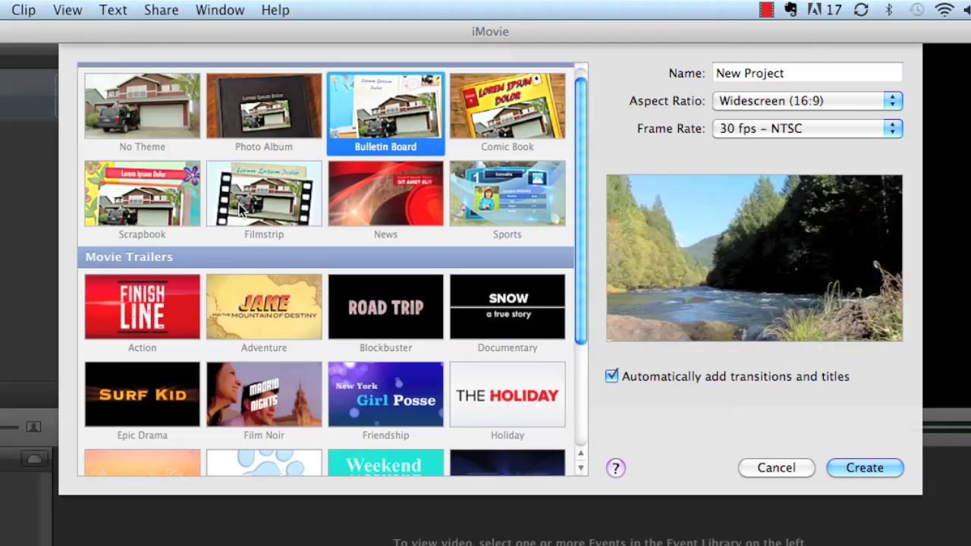
pyautogui.scroll(-8, 240, 210)
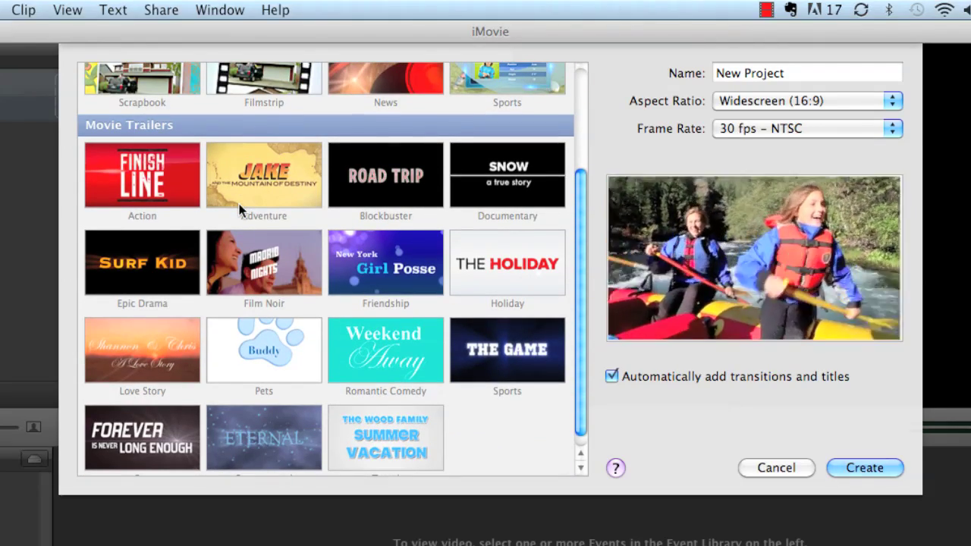
pyautogui.scroll(-1, 239, 210)
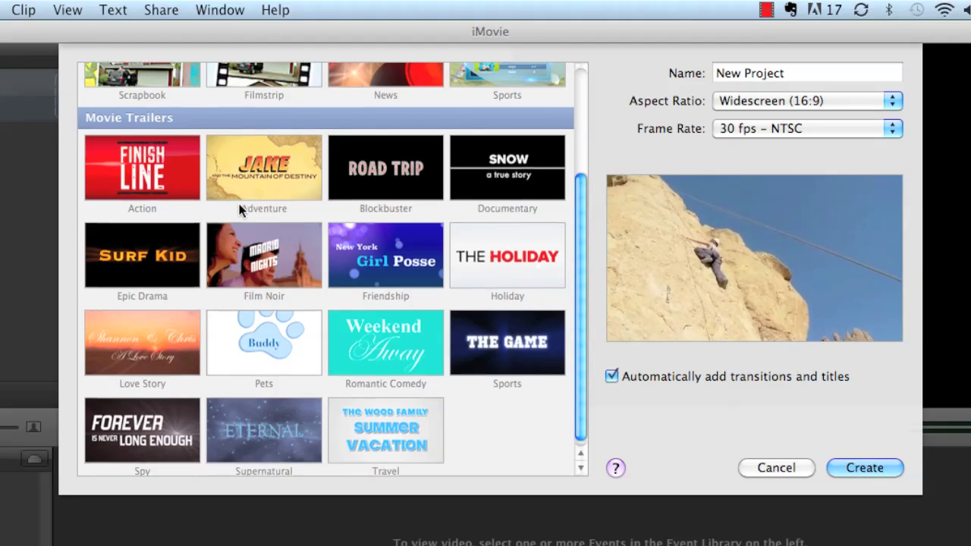
pyautogui.scroll(-1, 240, 210)
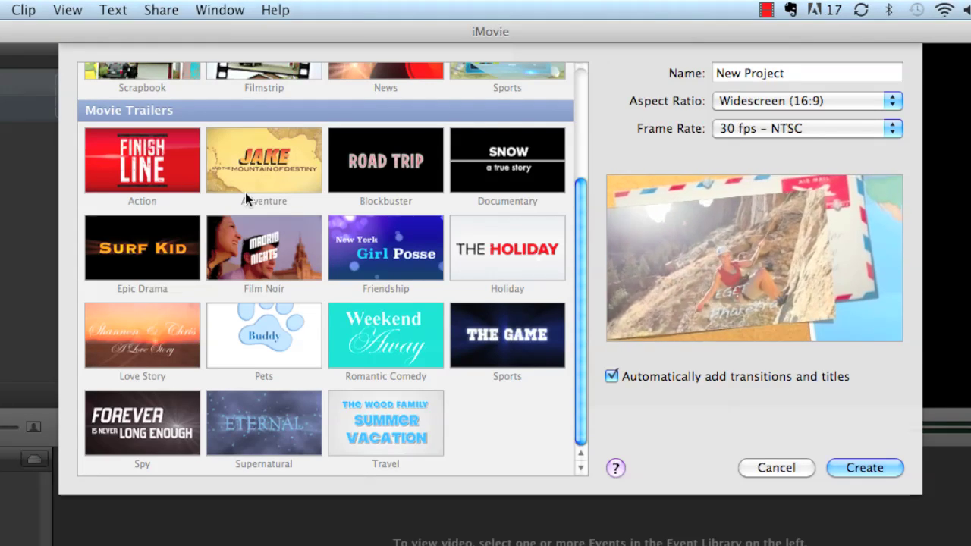
# Choose the Action trailer and enter 'YouTube' as the project name
pyautogui.click(133, 143)
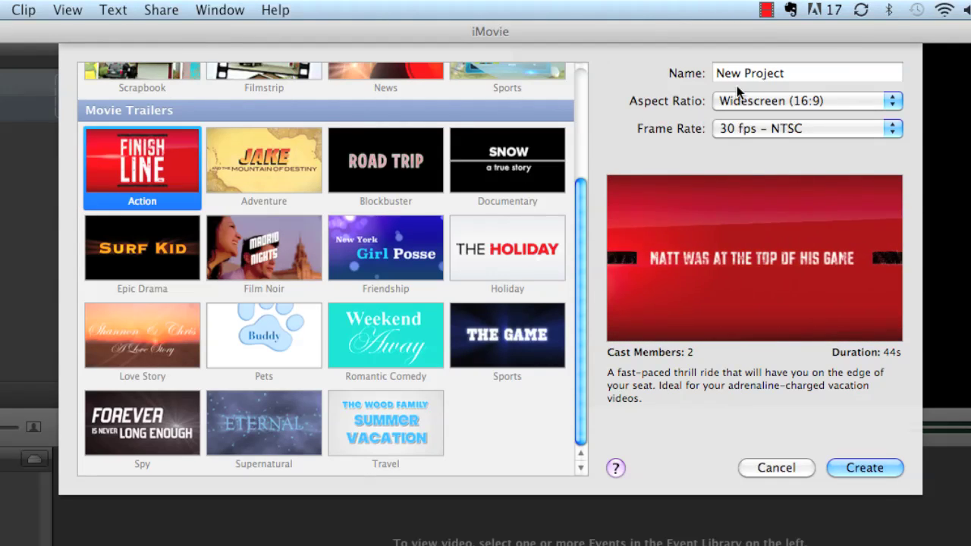
pyautogui.click(749, 73)
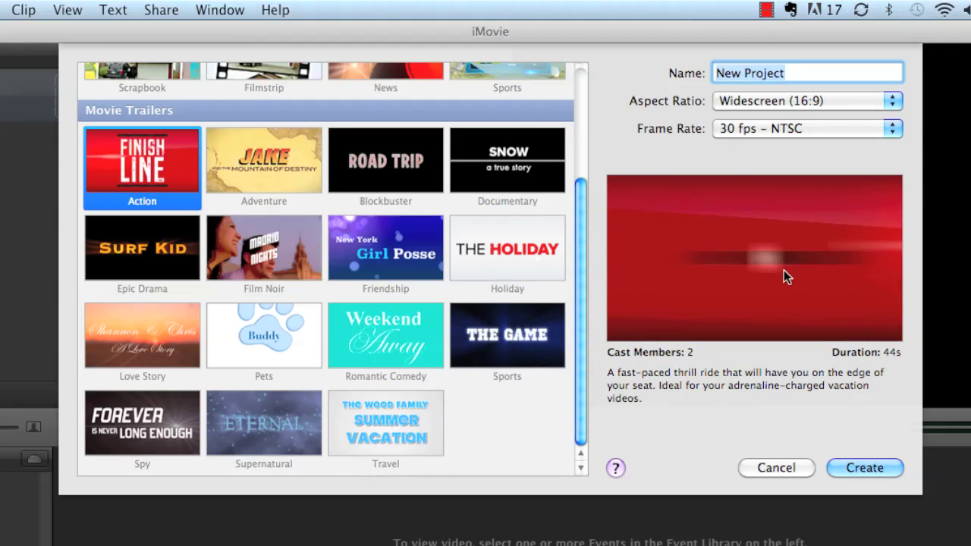
pyautogui.write('Y')
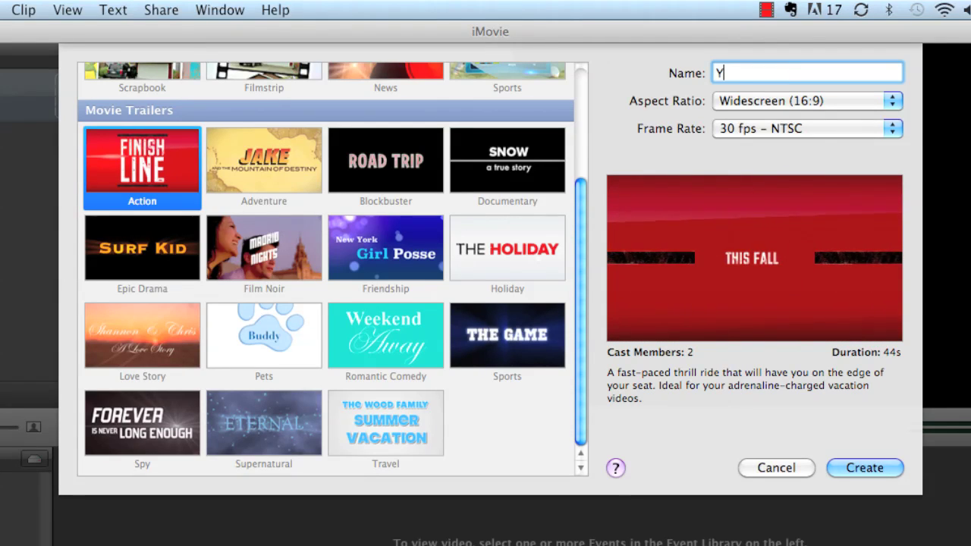
pyautogui.write('ouTube')
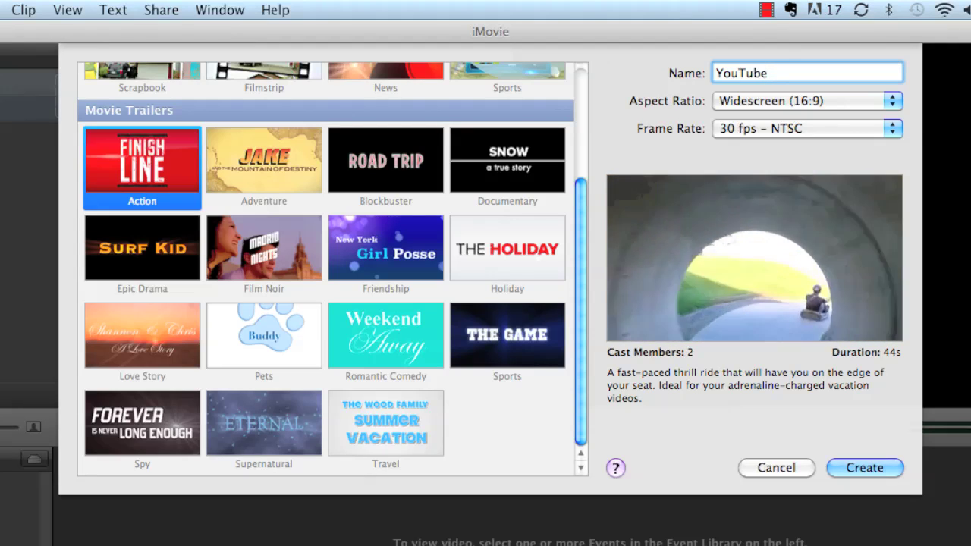
# Create the YouTube Action trailer, glance at its Storyboard and Shot List, then return to the Outline
pyautogui.click(888, 467)
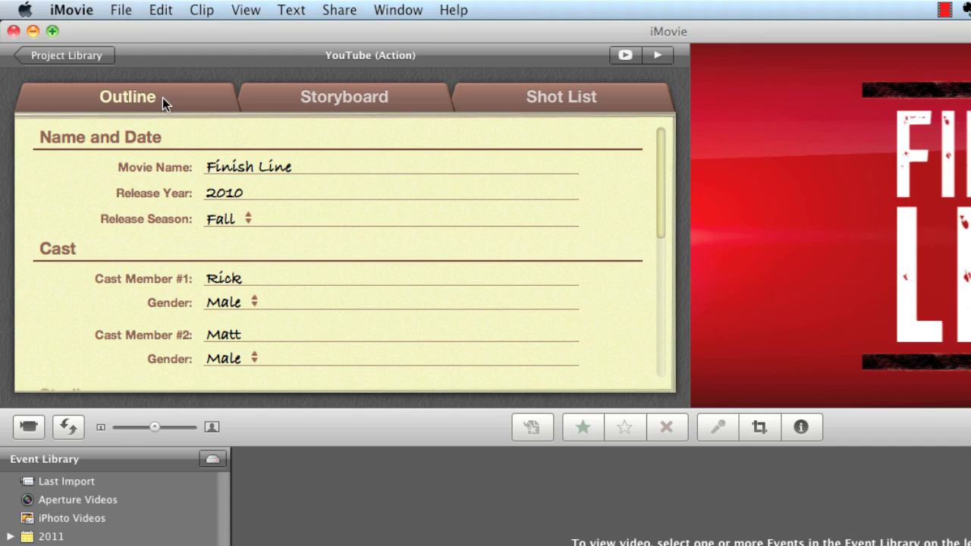
pyautogui.click(289, 103)
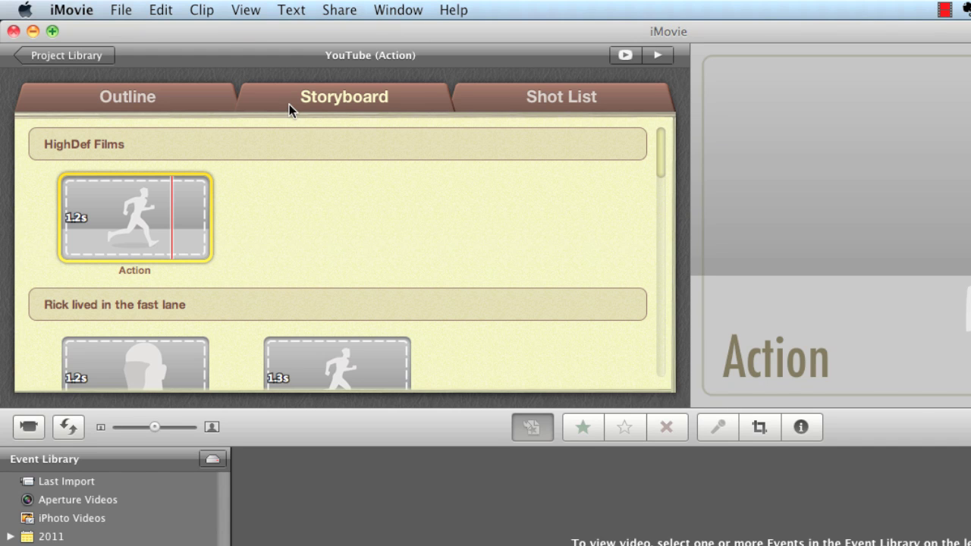
pyautogui.click(501, 96)
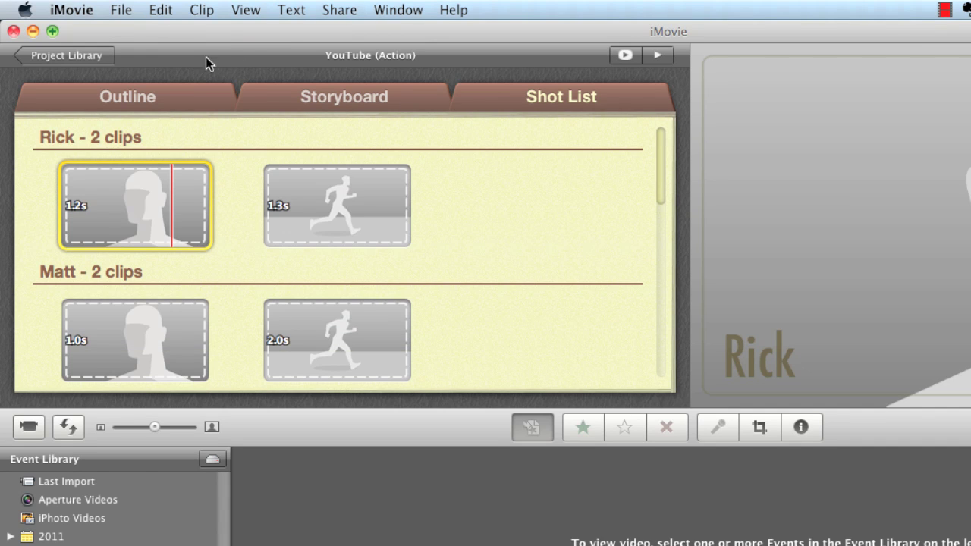
pyautogui.click(175, 92)
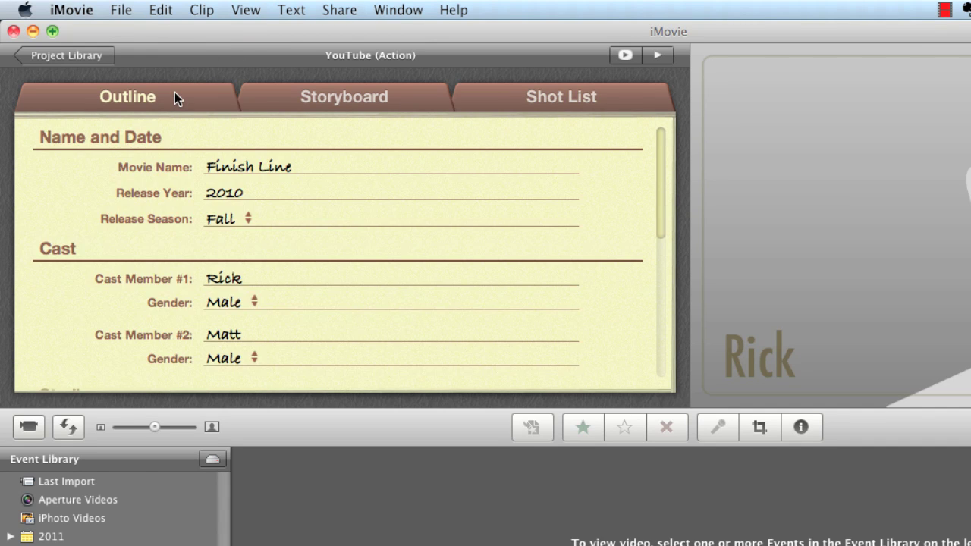
# Change the movie name from 'Finish Line' to 'iMovie Tutorial'
pyautogui.click(265, 171)
pyautogui.click(250, 168)
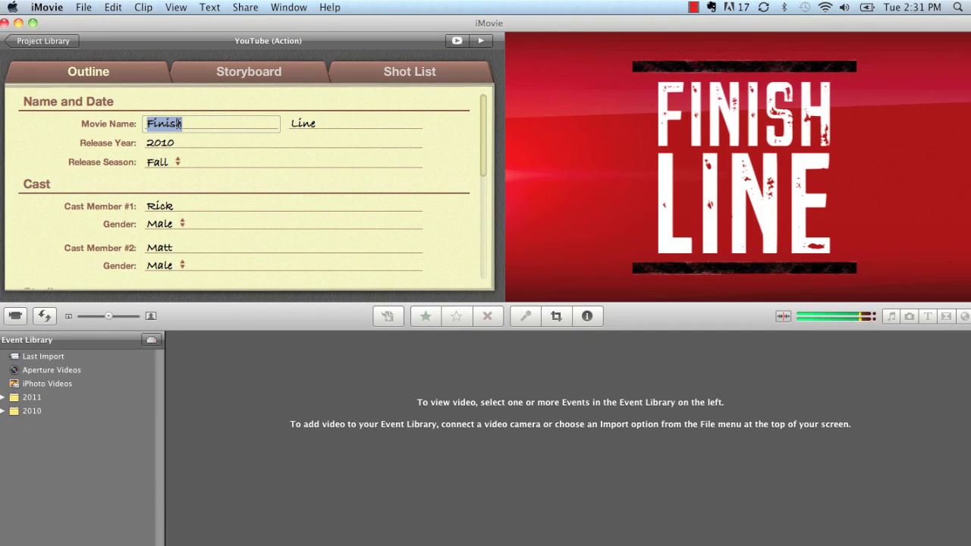
pyautogui.write('iMovie')
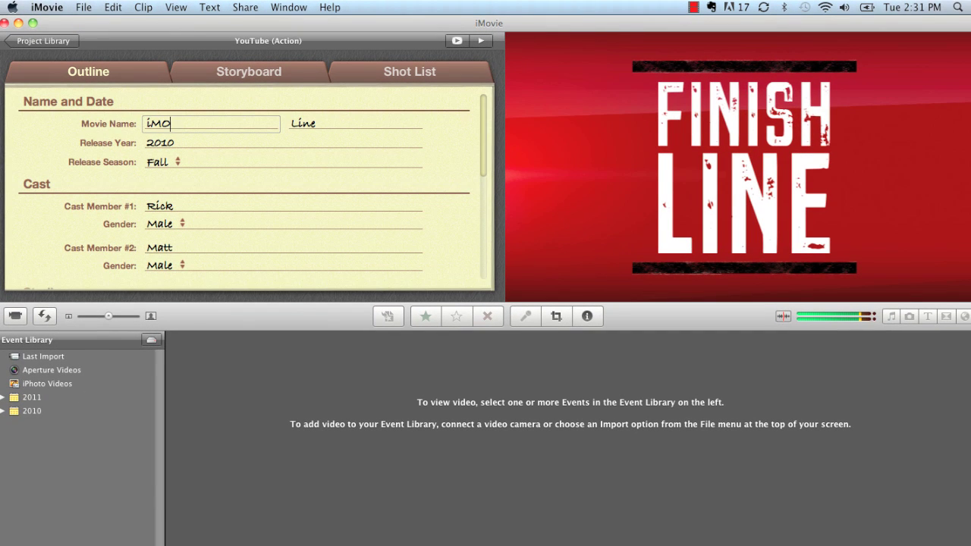
pyautogui.click(300, 125)
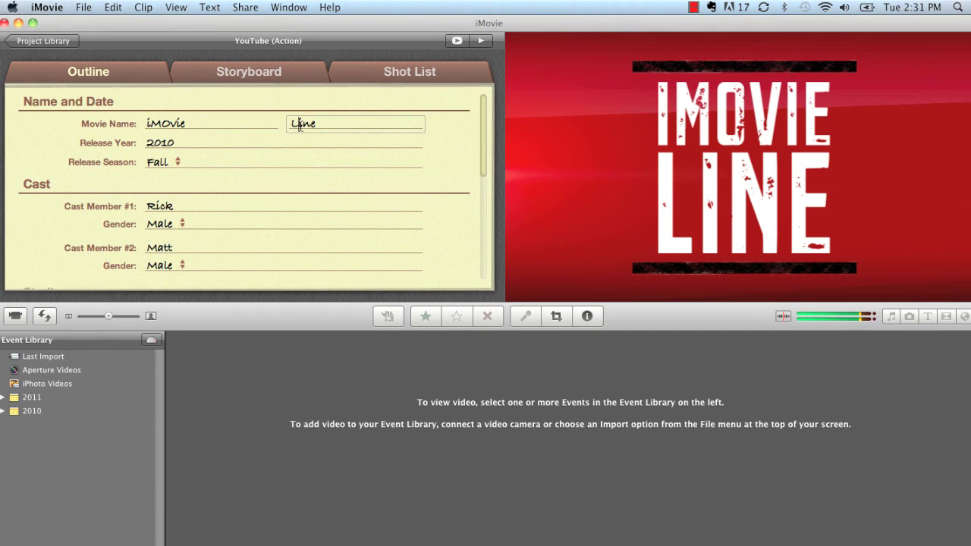
pyautogui.write('Tutorial')
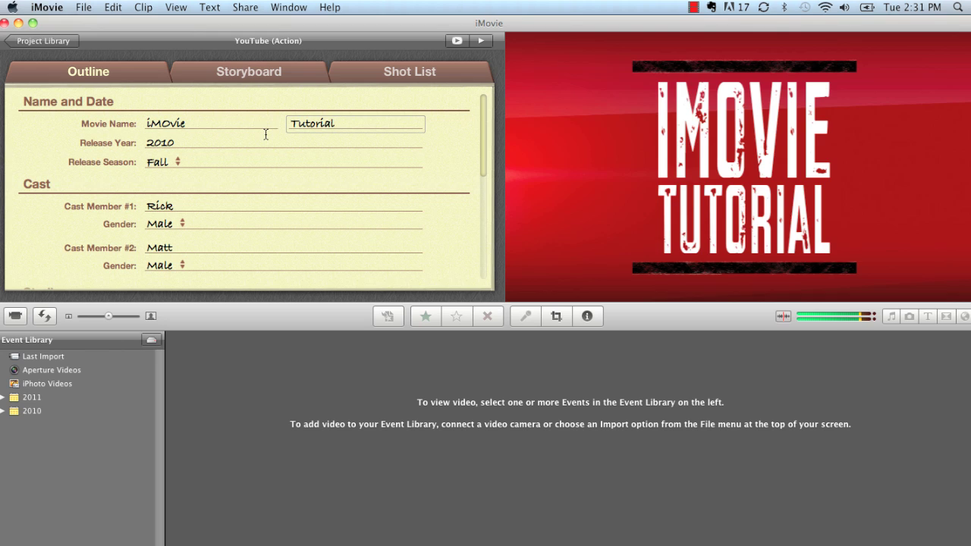
# Set the release year to 2011 and the release season to Spring
pyautogui.click(184, 142)
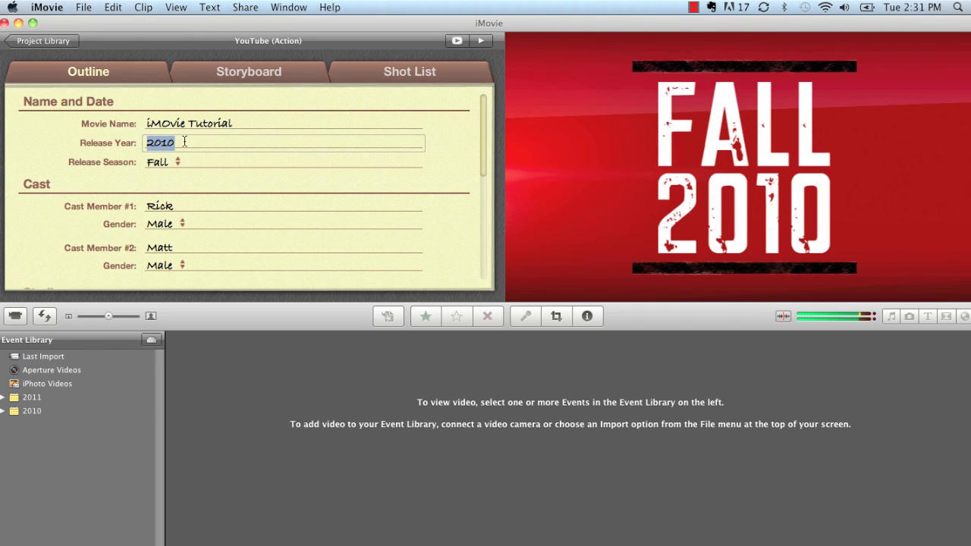
pyautogui.write('2011')
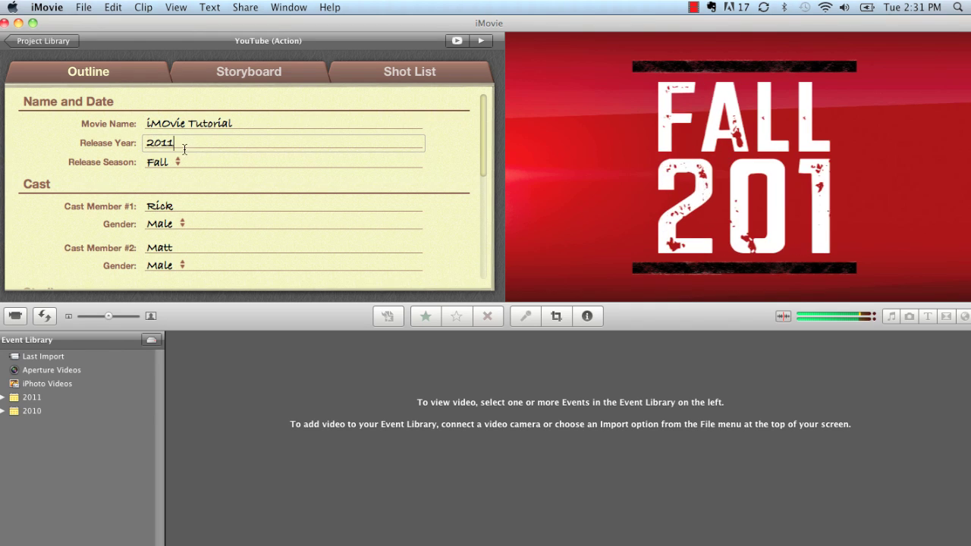
pyautogui.click(162, 164)
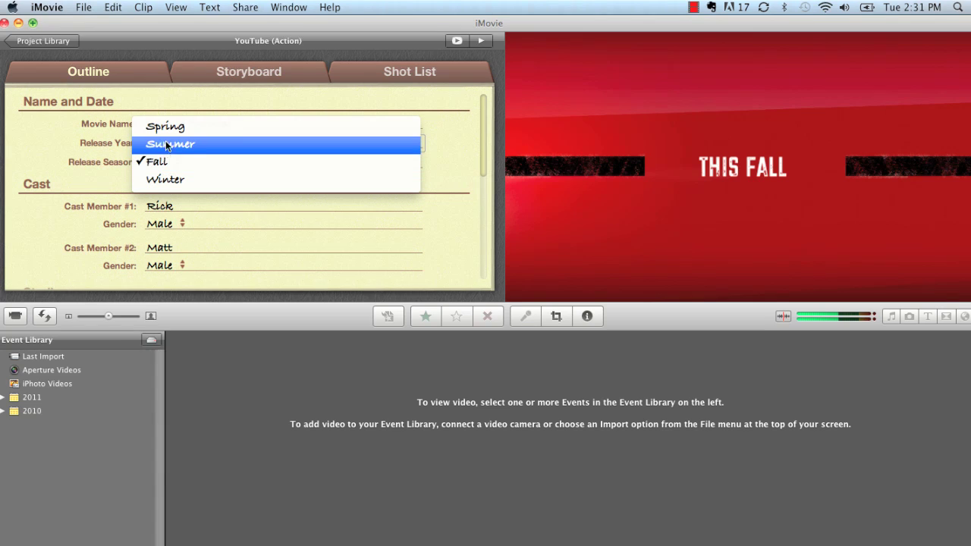
pyautogui.click(166, 128)
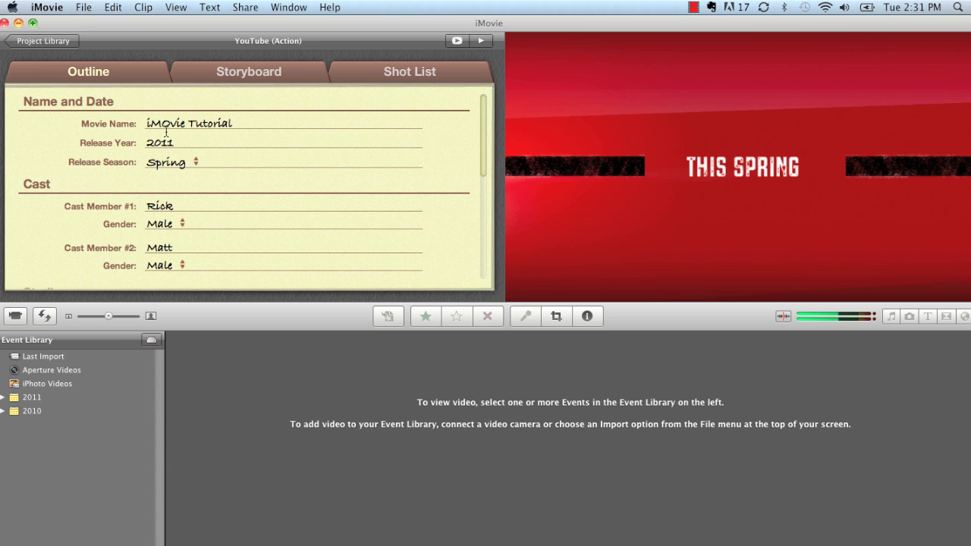
# Type a new name for Cast Member #1 and replace HighDef Films with 'Blue Entertainment' as studio name
pyautogui.click(158, 207)
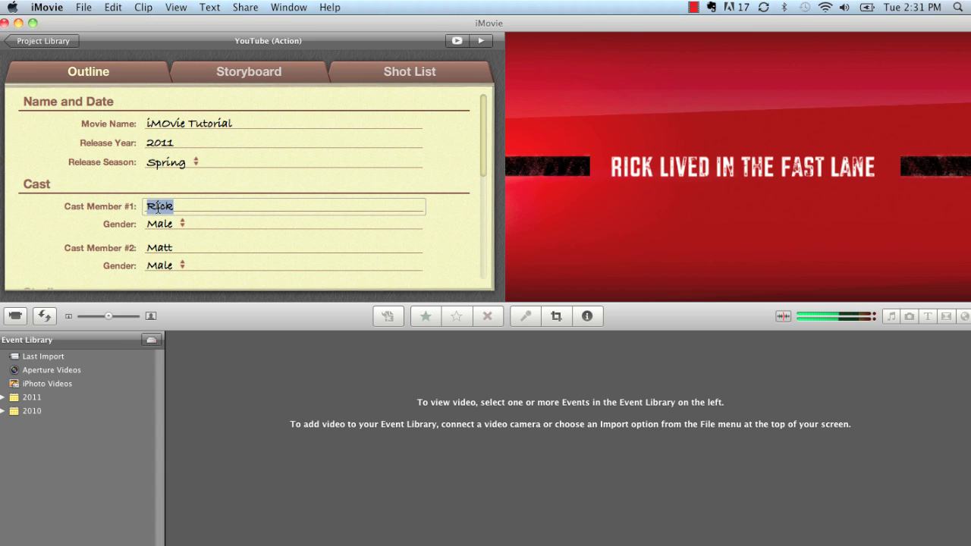
pyautogui.write('Charles')
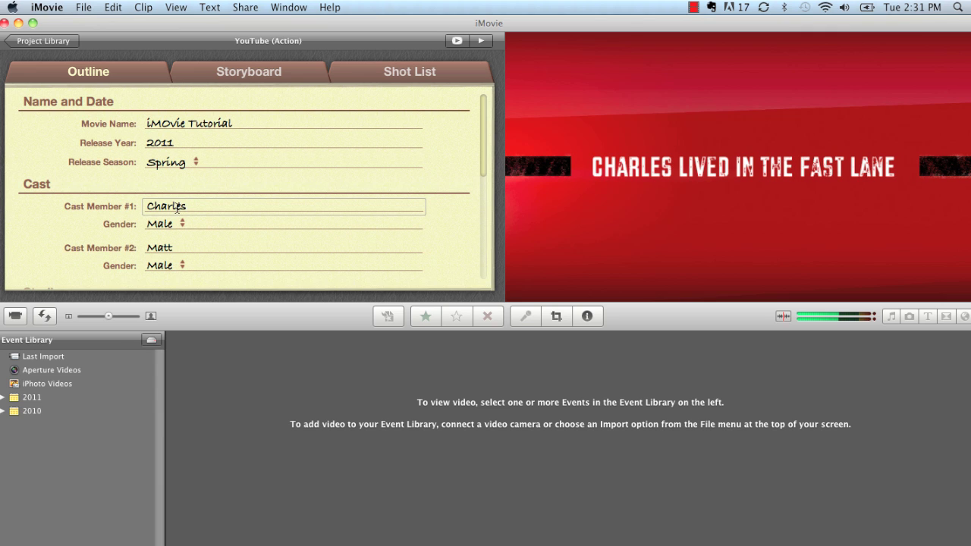
pyautogui.scroll(-4, 437, 206)
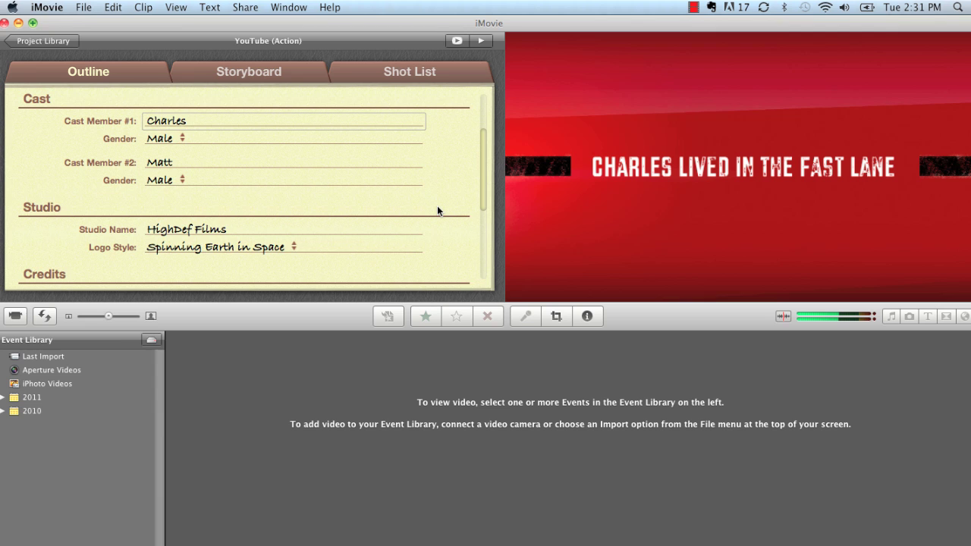
pyautogui.scroll(-3, 437, 207)
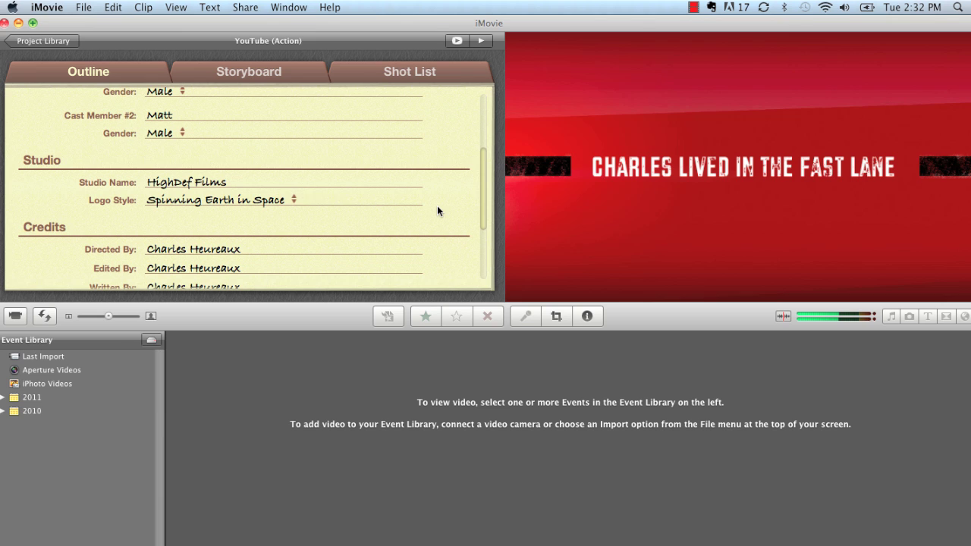
pyautogui.click(190, 183)
pyautogui.write('Blu')
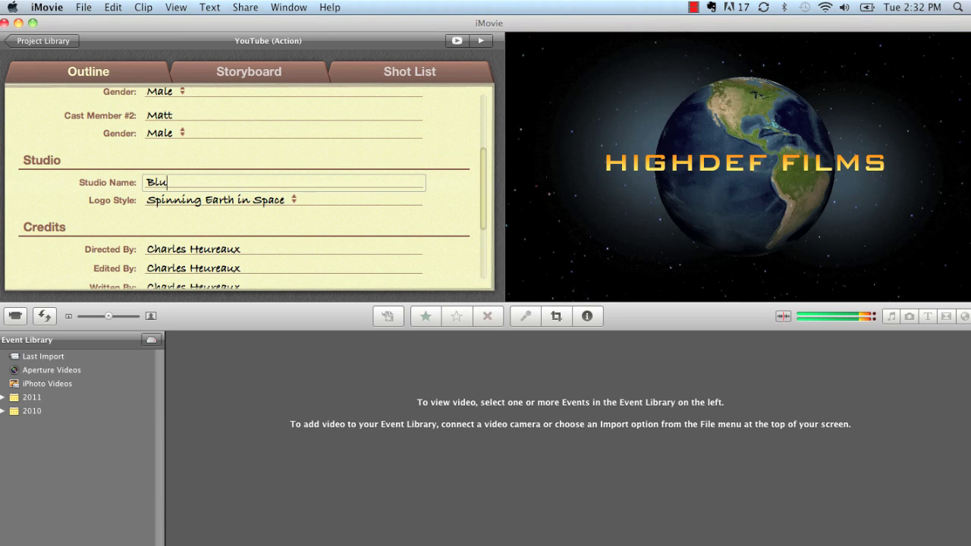
pyautogui.write('e Enter')
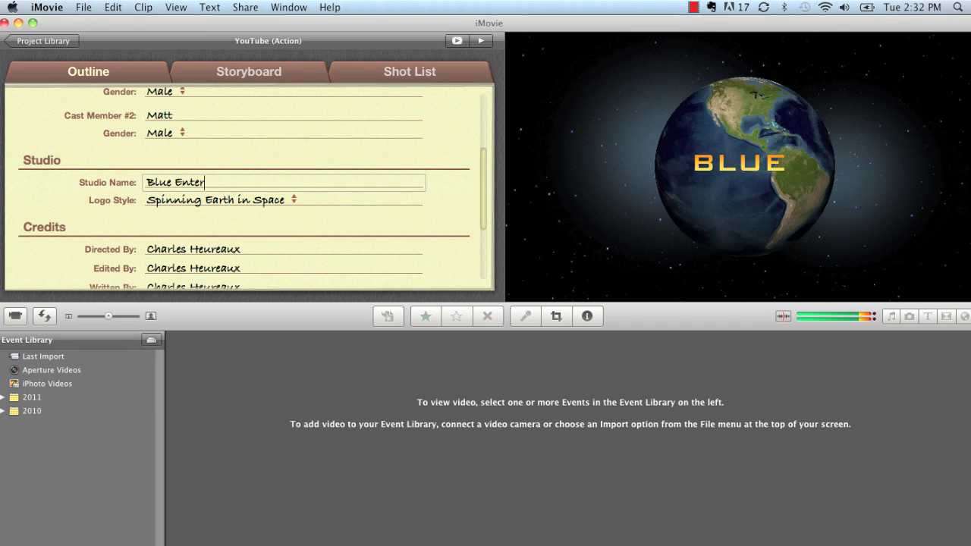
pyautogui.write('tainment')
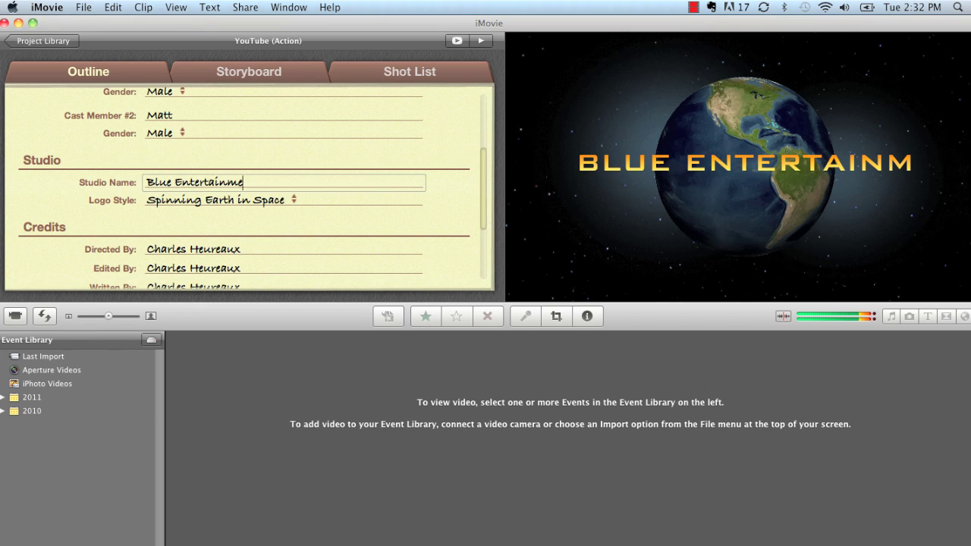
pyautogui.click(212, 201)
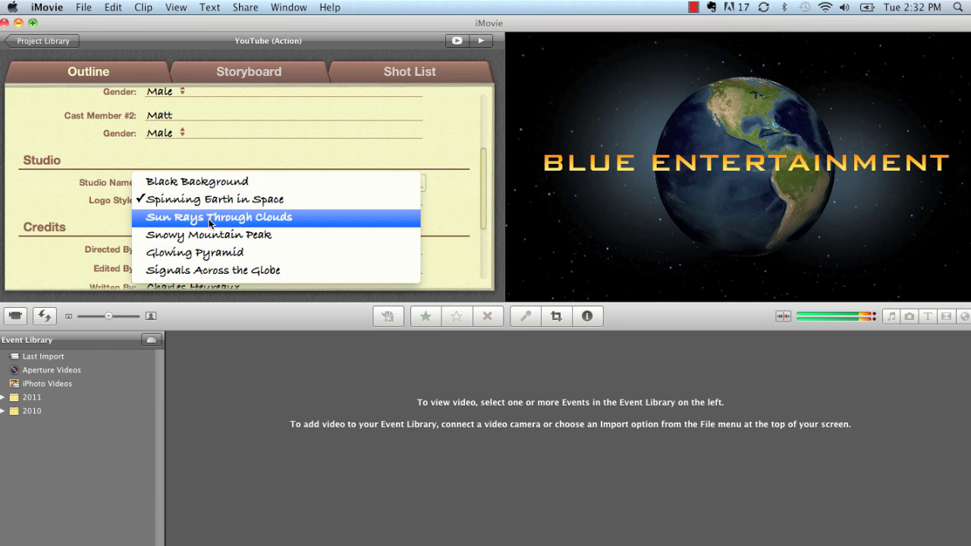
# Preview the Sun Rays Through Clouds, Snowy Mountain Peak and Glowing Pyramid logos, then pick Signals Across the Globe
pyautogui.click(210, 223)
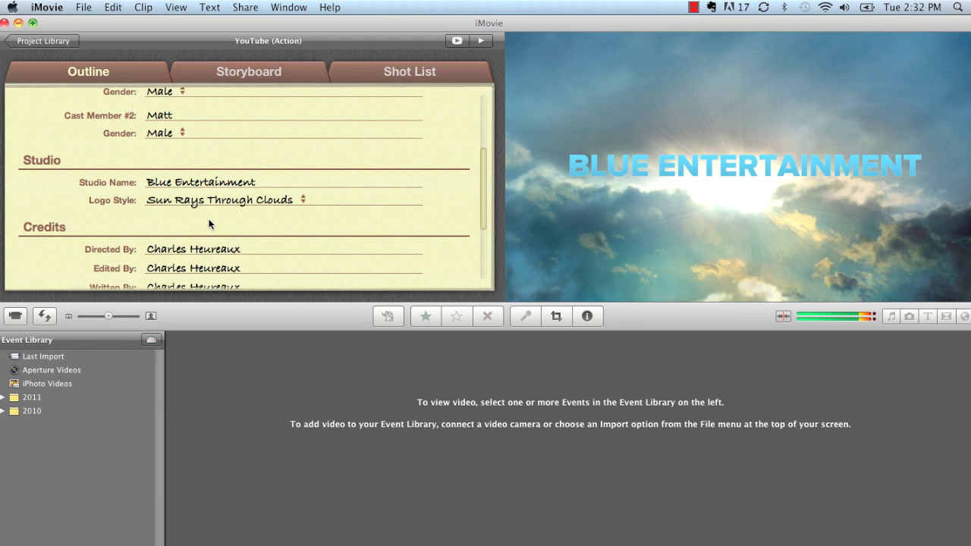
pyautogui.click(205, 199)
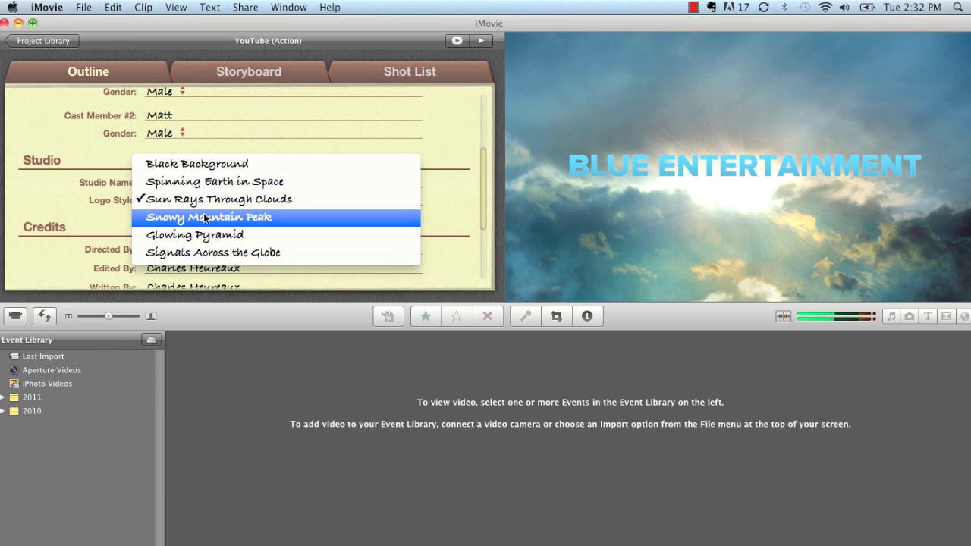
pyautogui.click(205, 218)
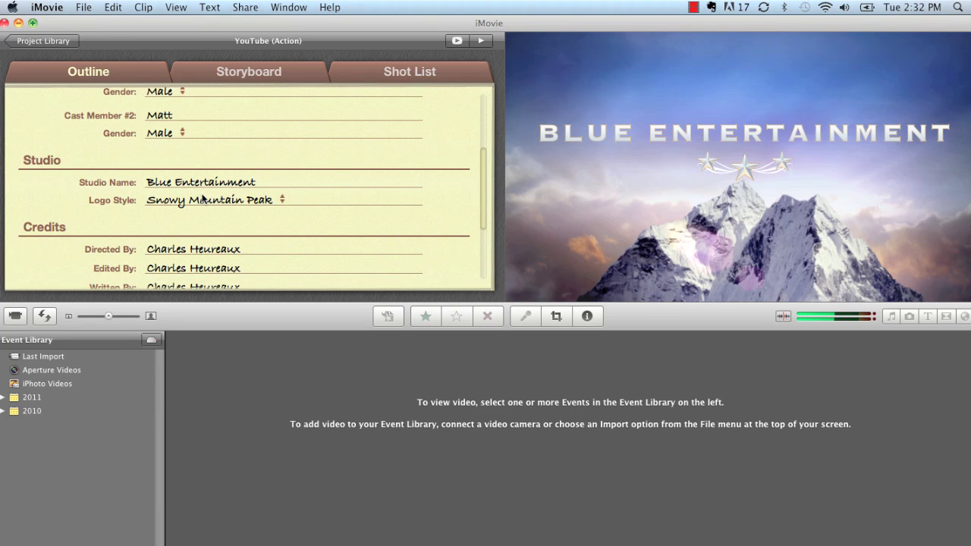
pyautogui.click(204, 199)
pyautogui.click(207, 219)
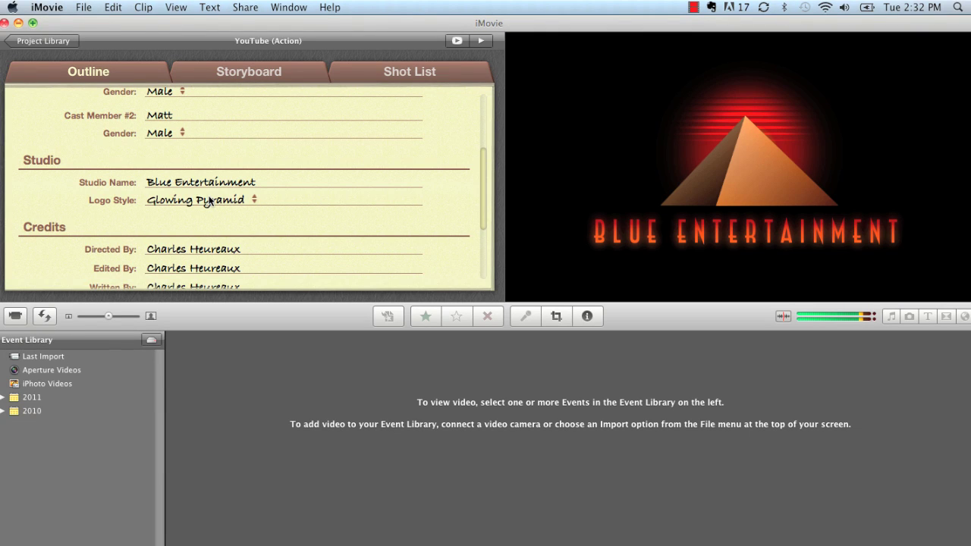
pyautogui.click(210, 200)
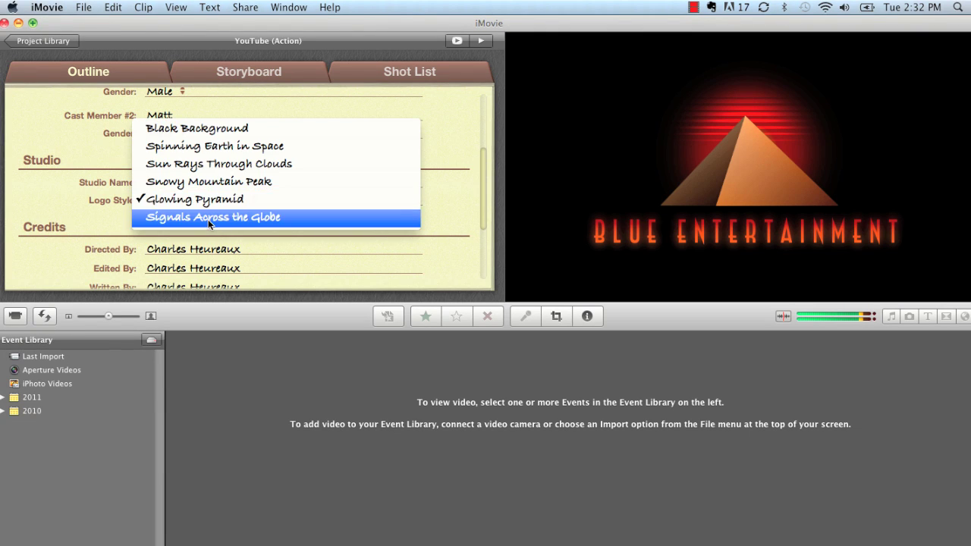
pyautogui.click(208, 219)
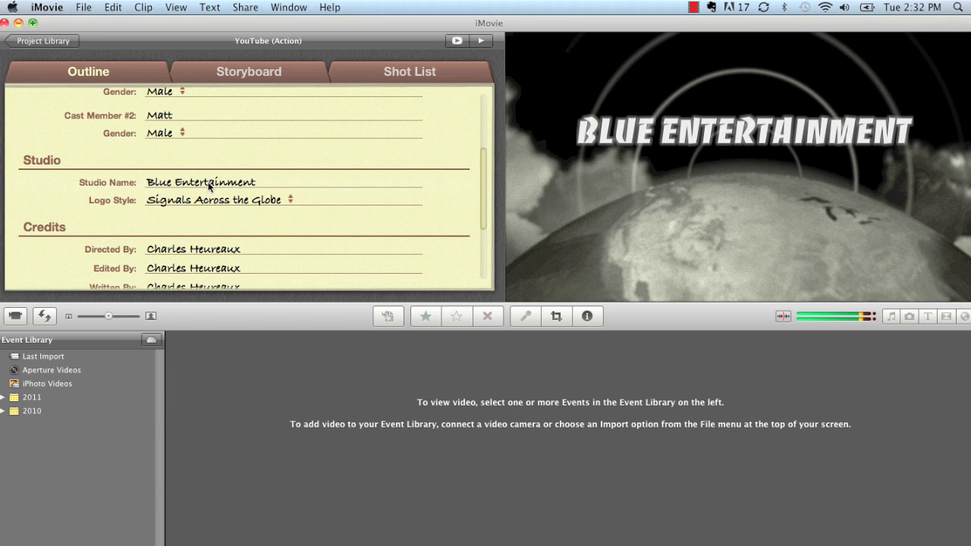
pyautogui.click(242, 75)
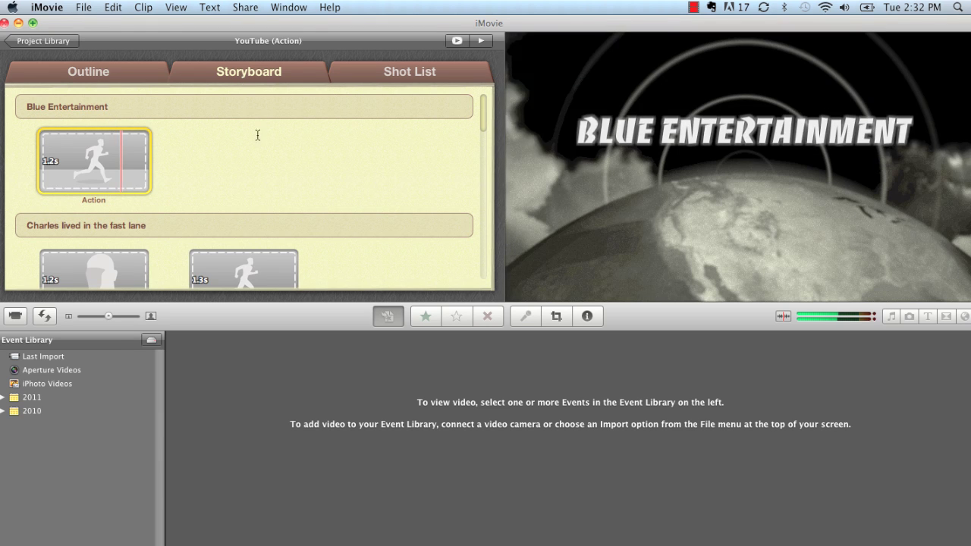
pyautogui.scroll(-3, 258, 136)
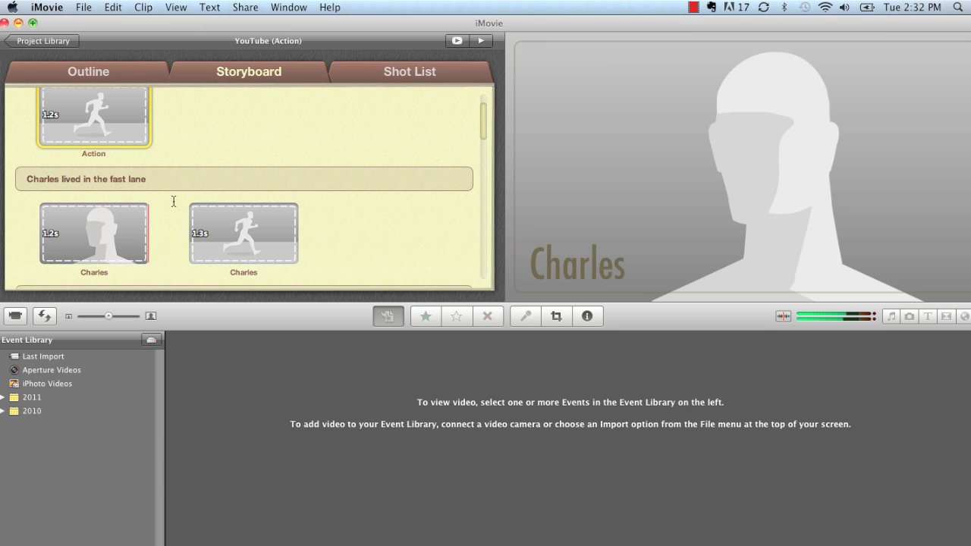
pyautogui.scroll(3, 173, 201)
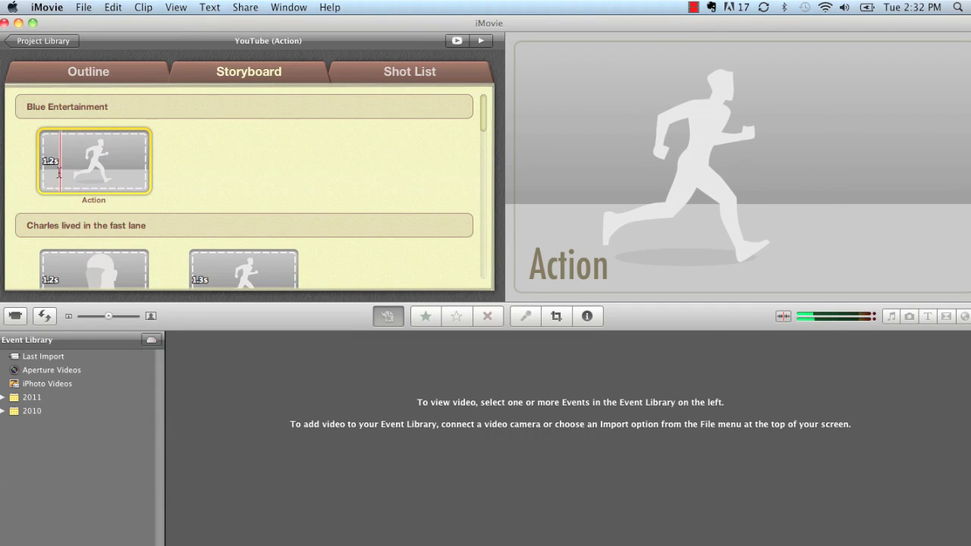
pyautogui.scroll(-3, 59, 168)
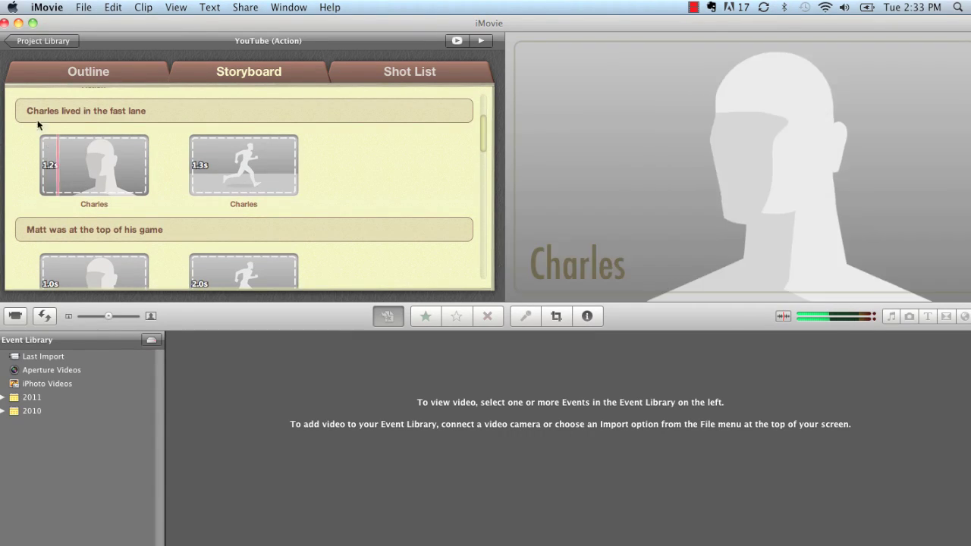
pyautogui.click(34, 112)
pyautogui.click(101, 114)
pyautogui.click(142, 119)
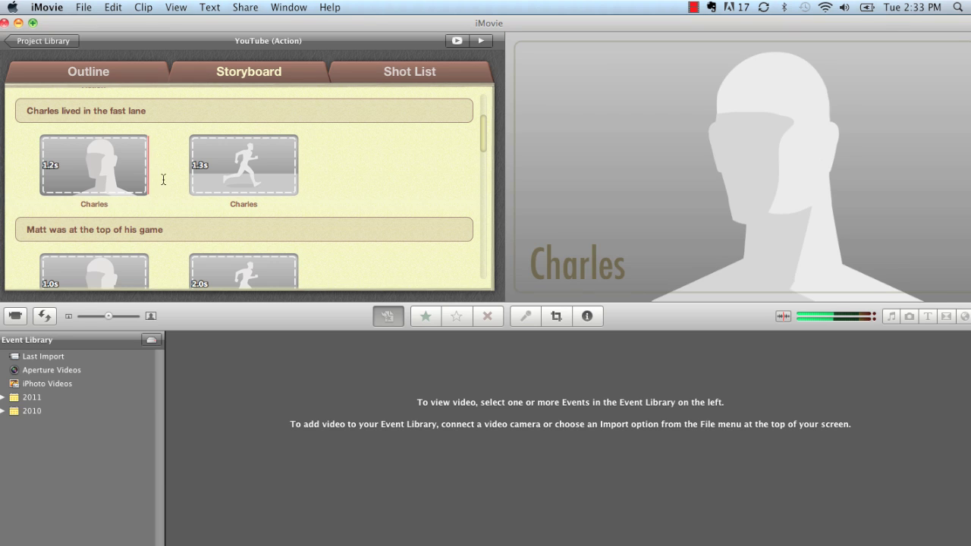
pyautogui.scroll(-2, 224, 152)
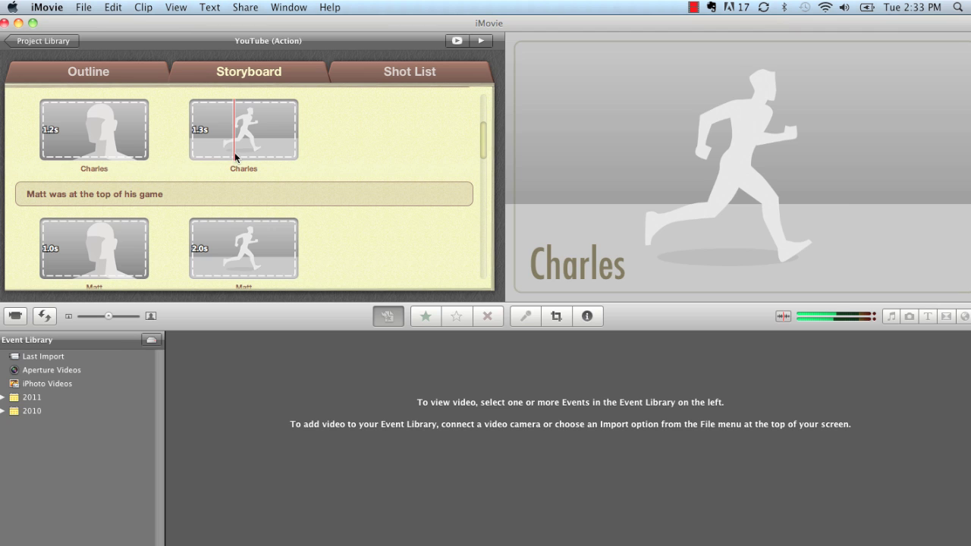
pyautogui.scroll(-10, 157, 167)
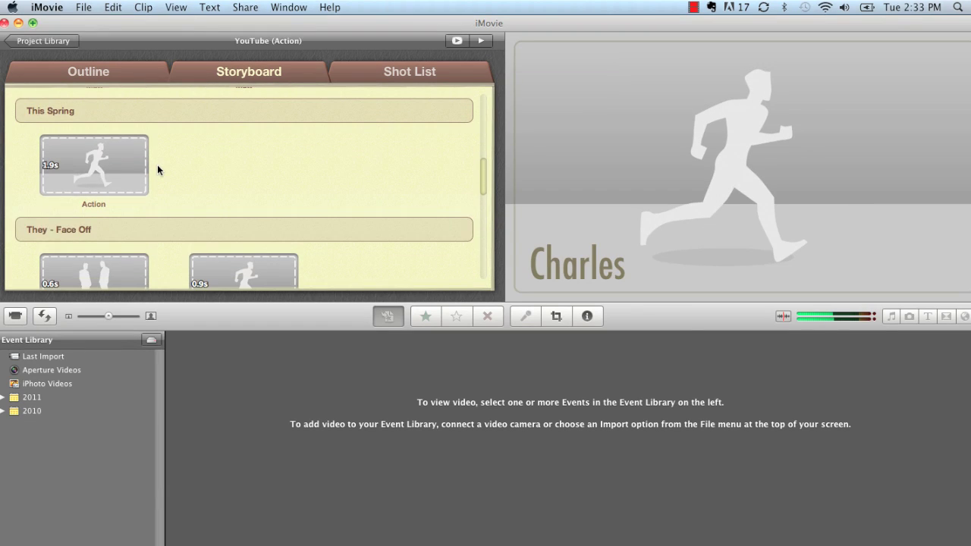
pyautogui.scroll(-8, 157, 164)
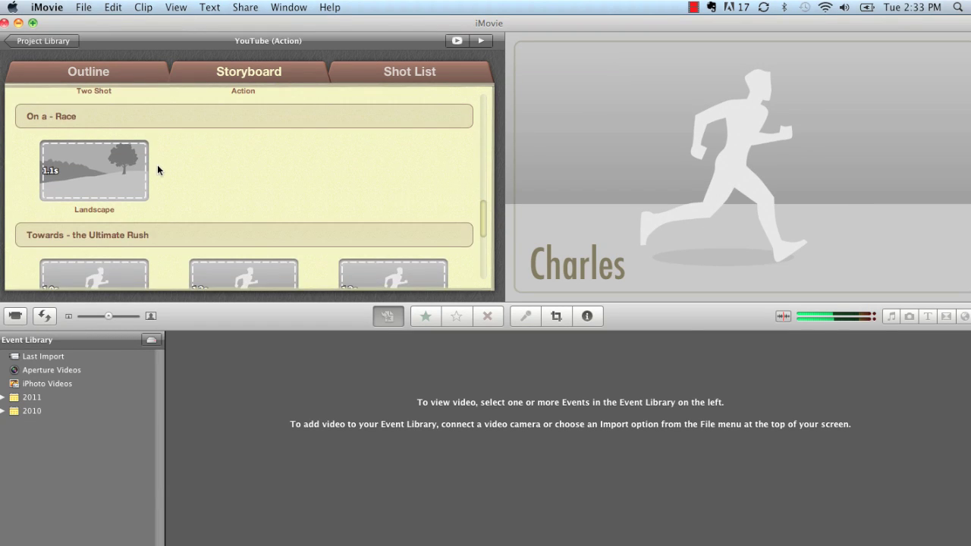
# Show the Shot List and scroll through the Charles, Matt, Action (7 clips) and Landscape (1 clip) groups
pyautogui.click(380, 74)
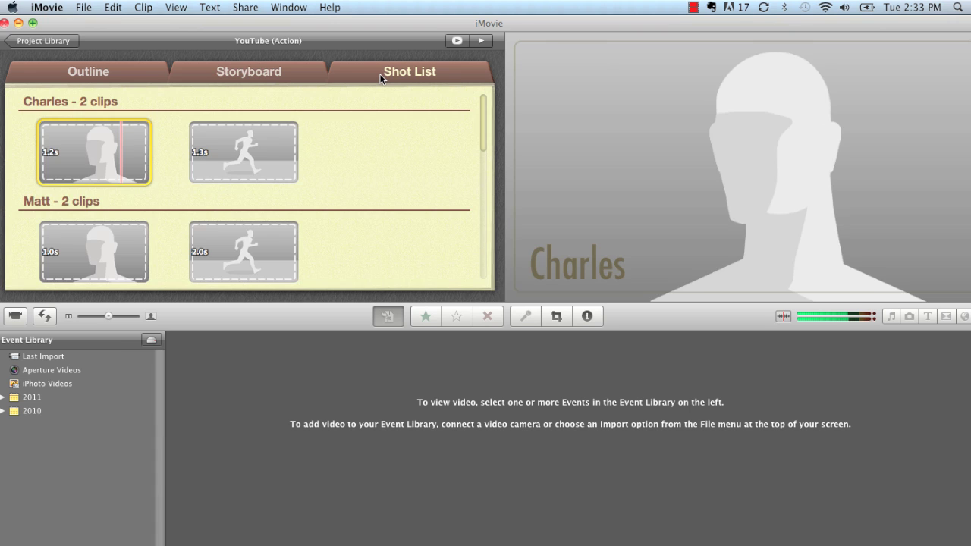
pyautogui.scroll(-2, 381, 150)
pyautogui.scroll(-5, 381, 150)
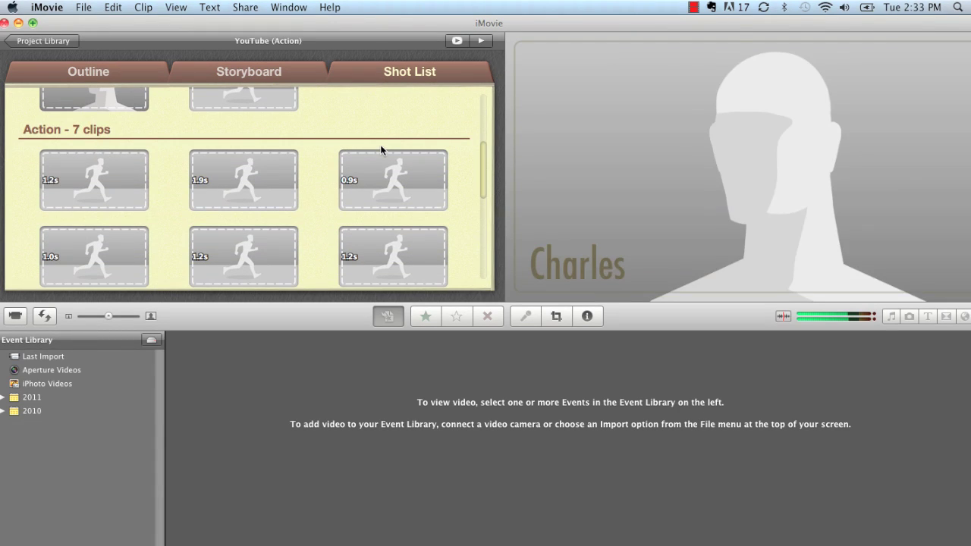
pyautogui.scroll(-2, 319, 167)
pyautogui.scroll(10, 319, 167)
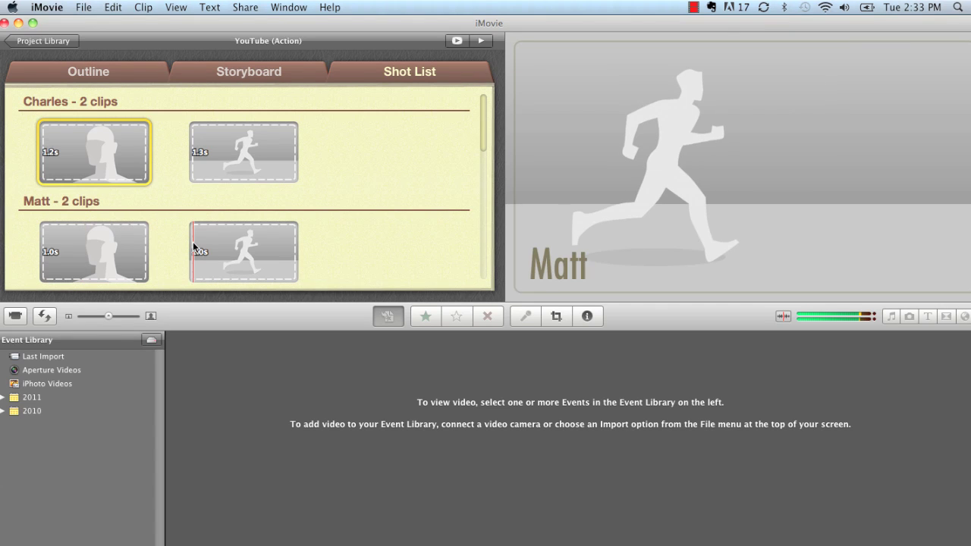
pyautogui.scroll(-5, 175, 243)
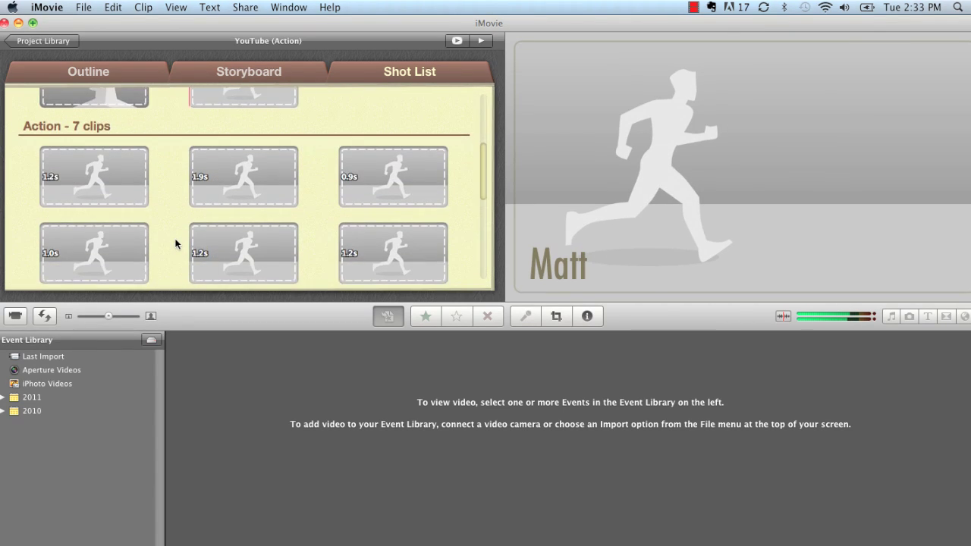
pyautogui.scroll(-2, 175, 242)
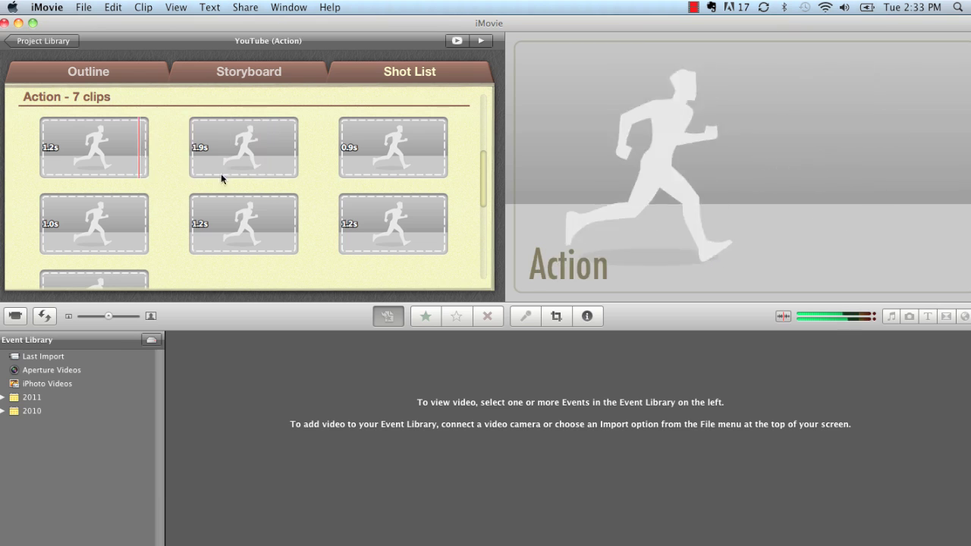
pyautogui.scroll(-4, 195, 245)
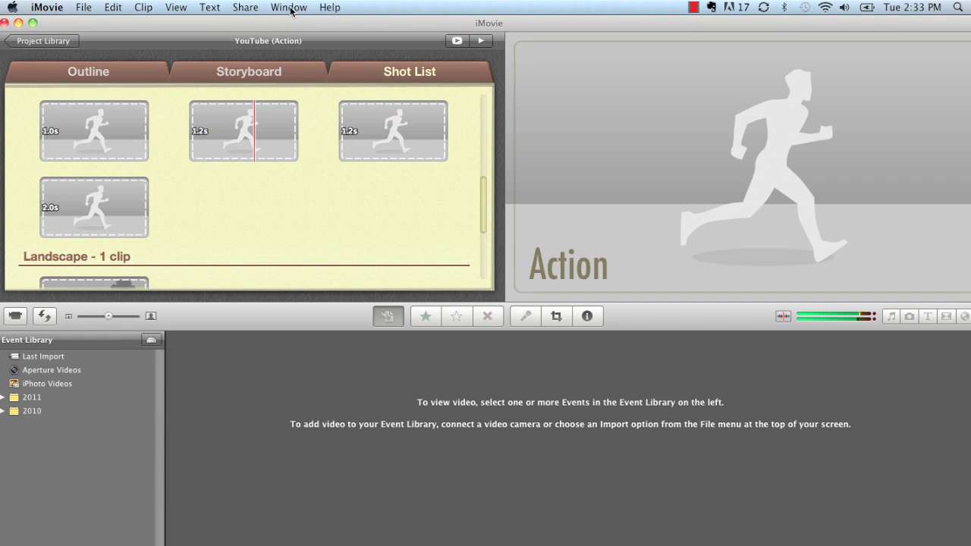
pyautogui.click(225, 7)
pyautogui.moveTo(245, 7)
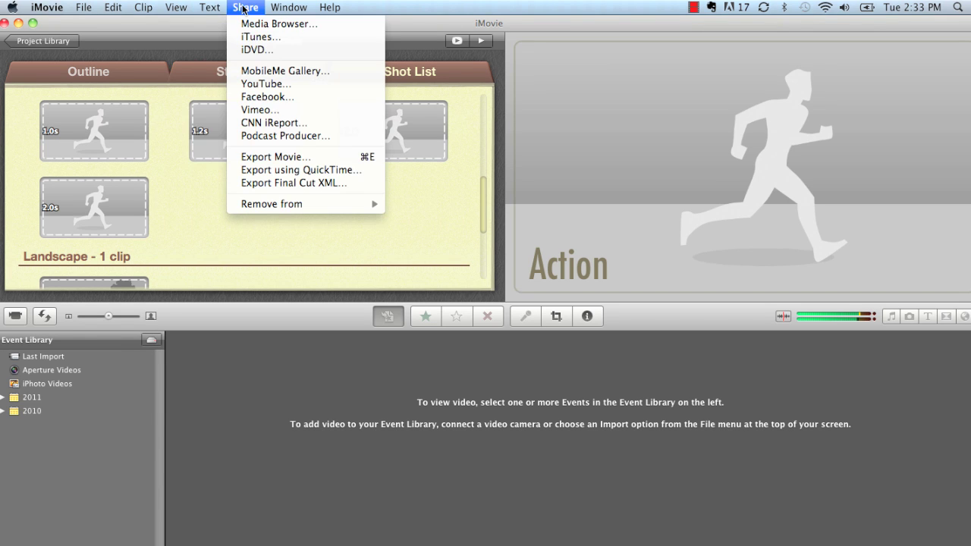
pyautogui.click(270, 171)
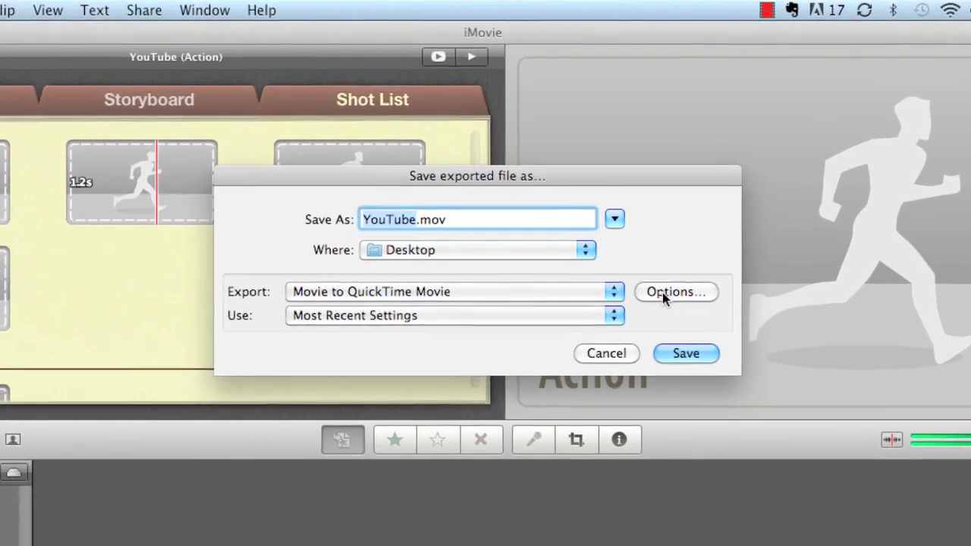
pyautogui.click(666, 295)
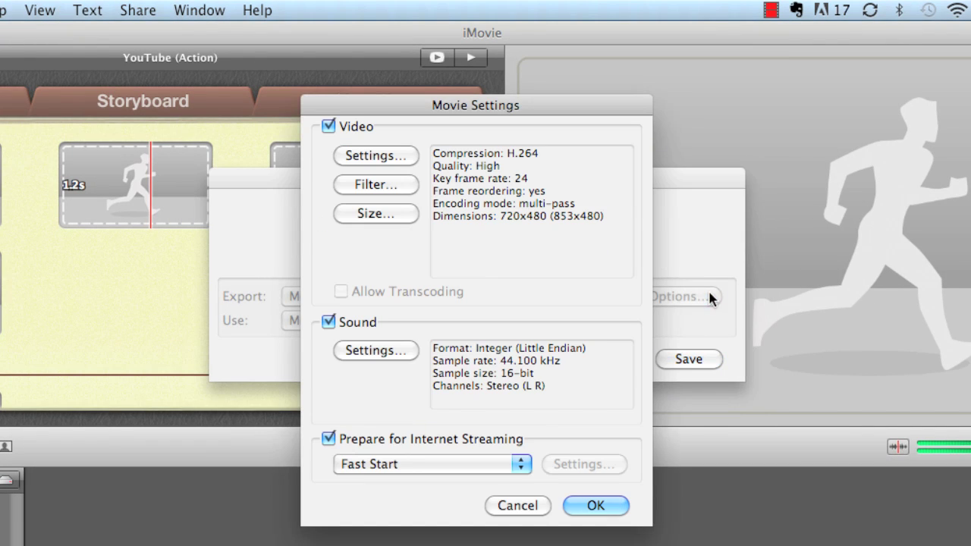
pyautogui.click(371, 214)
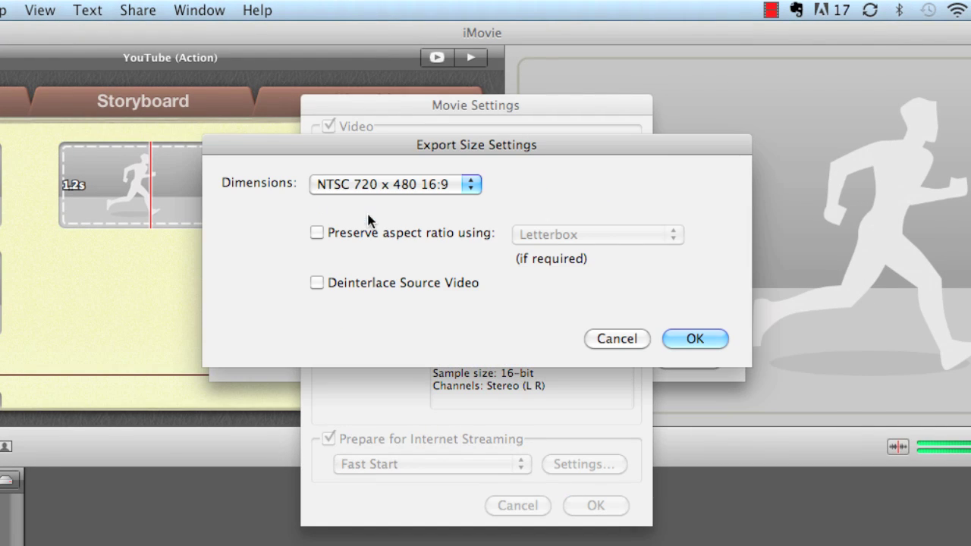
pyautogui.click(415, 188)
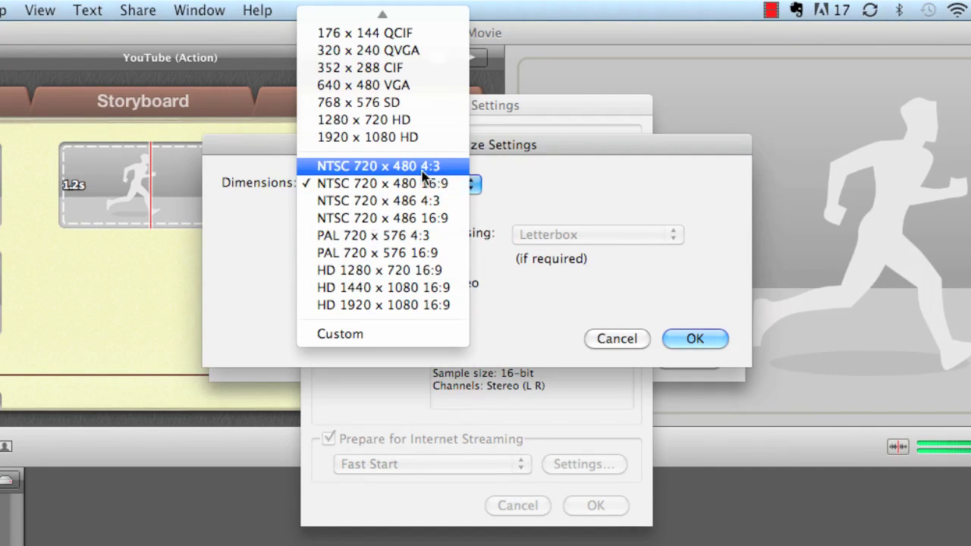
pyautogui.scroll(2, 422, 171)
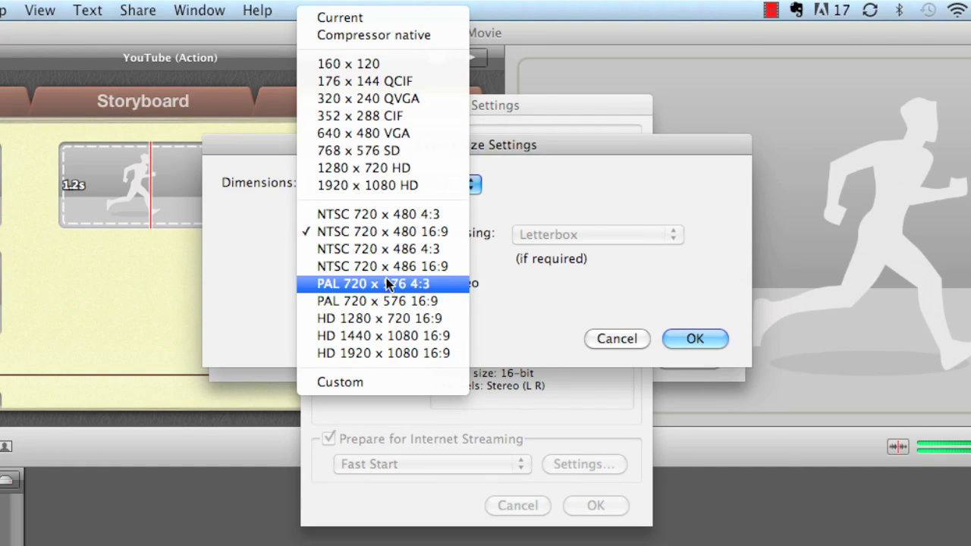
pyautogui.click(591, 338)
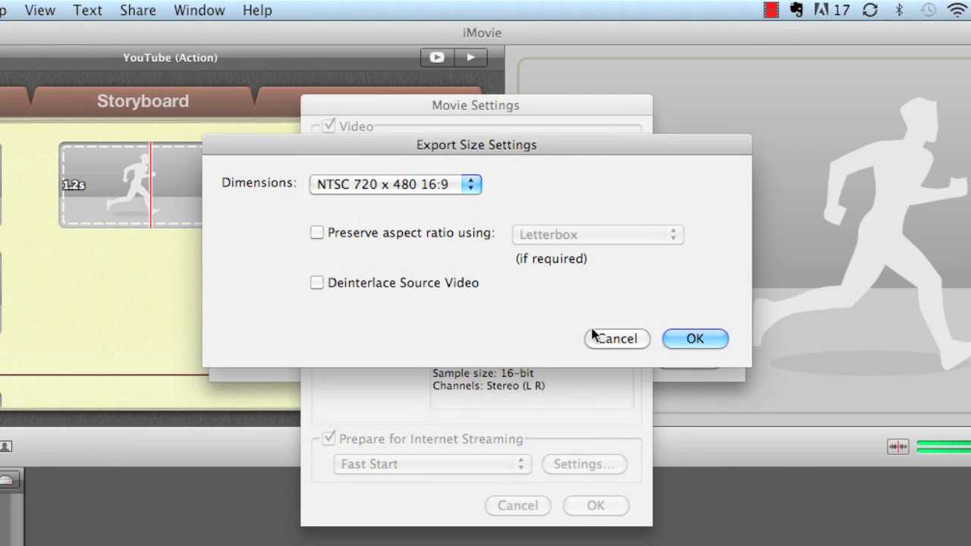
pyautogui.click(592, 338)
pyautogui.click(516, 506)
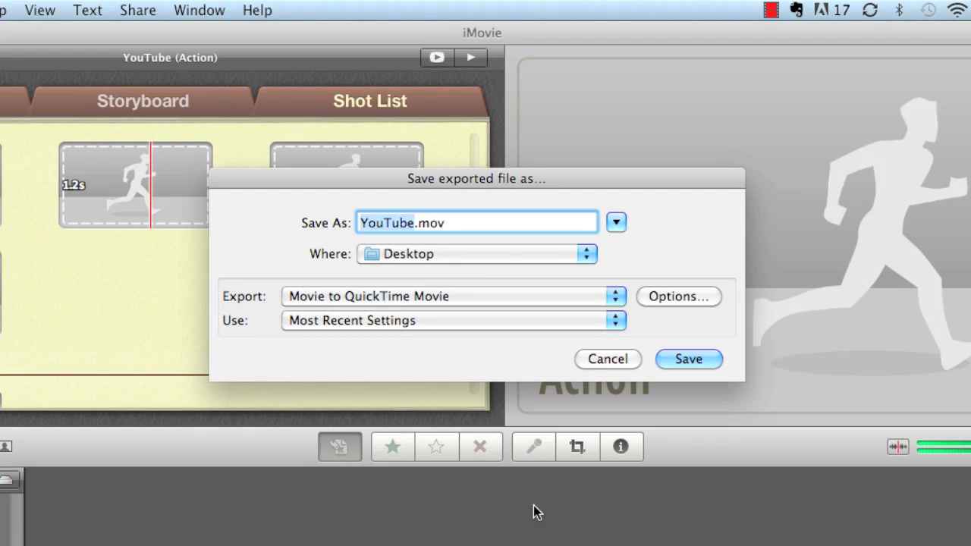
pyautogui.click(613, 359)
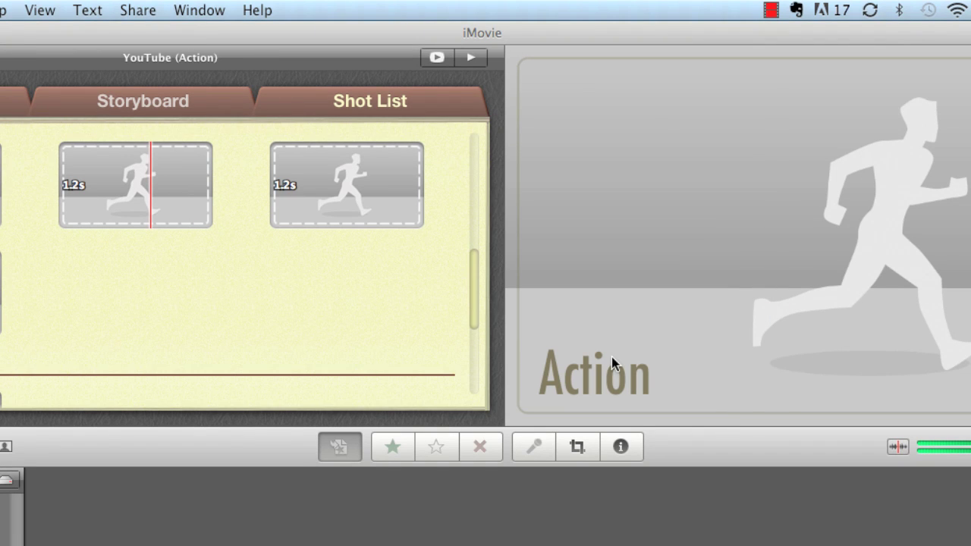